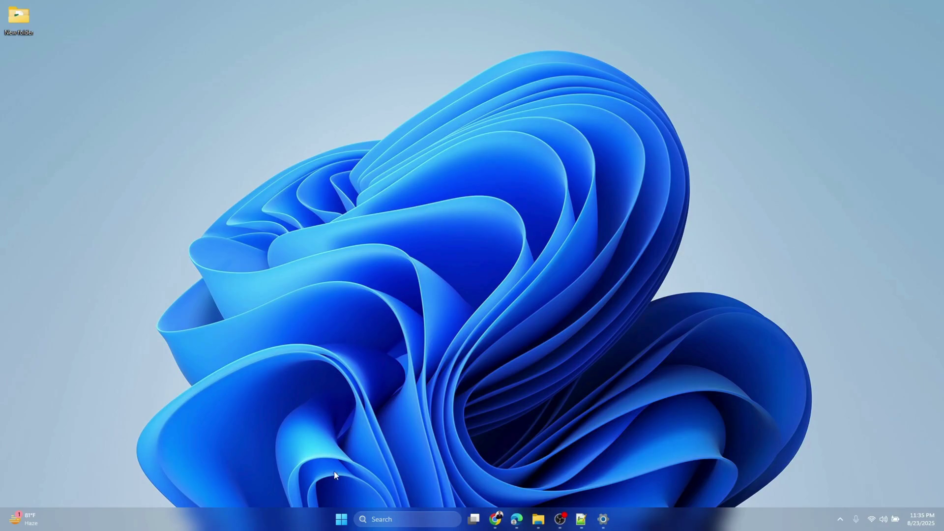
Show the current Start menu and its pinned apps, check hidden tray icons, then reopen Start
left_click(336, 523)
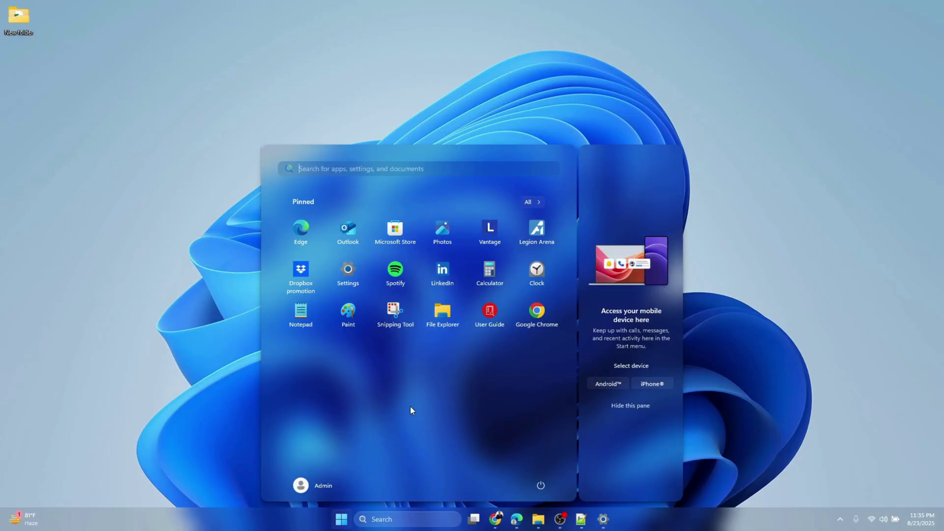
left_click(793, 460)
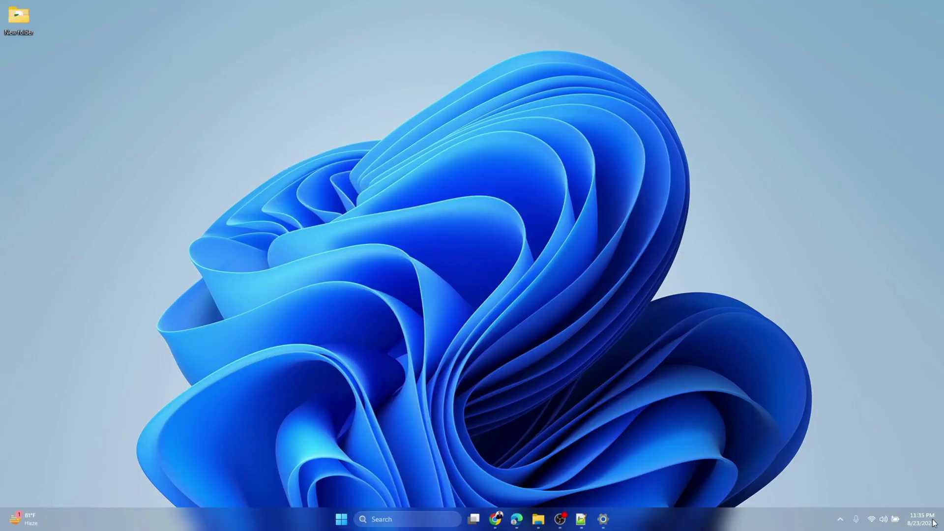
left_click(840, 520)
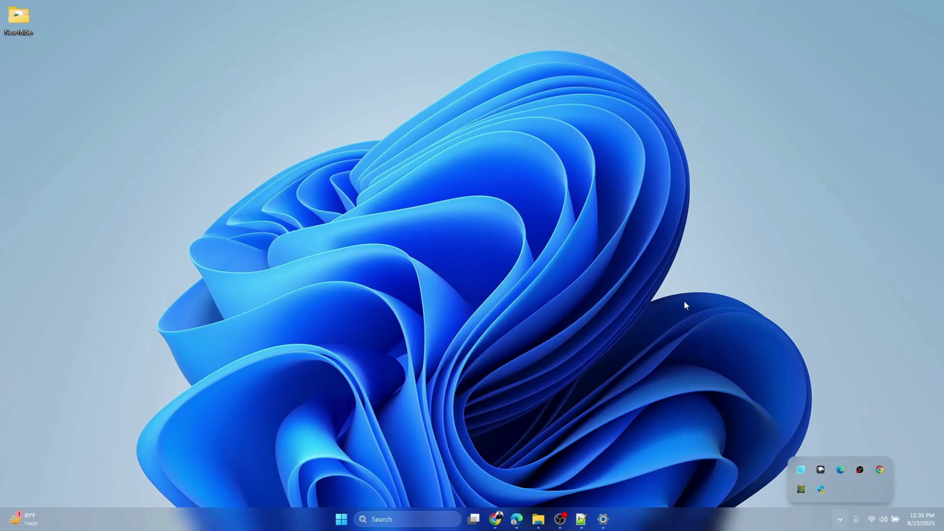
left_click(340, 520)
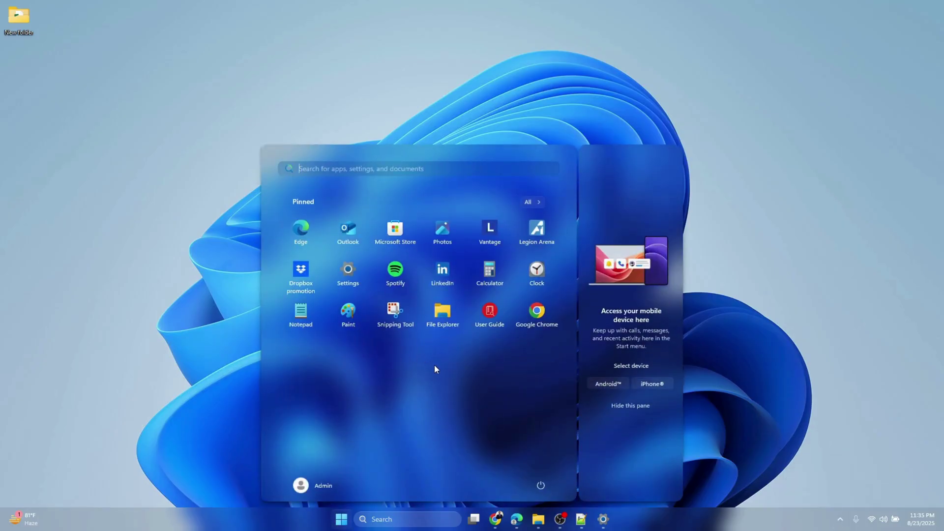
mouse_move(537, 526)
In Settings > Personalization > Colors, toggle Transparency effects off and back on
left_click(602, 520)
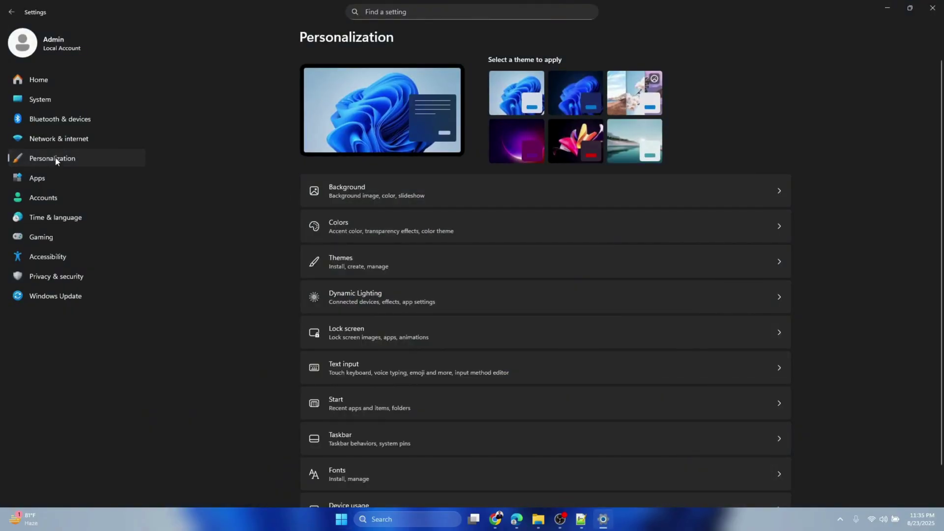
left_click(350, 229)
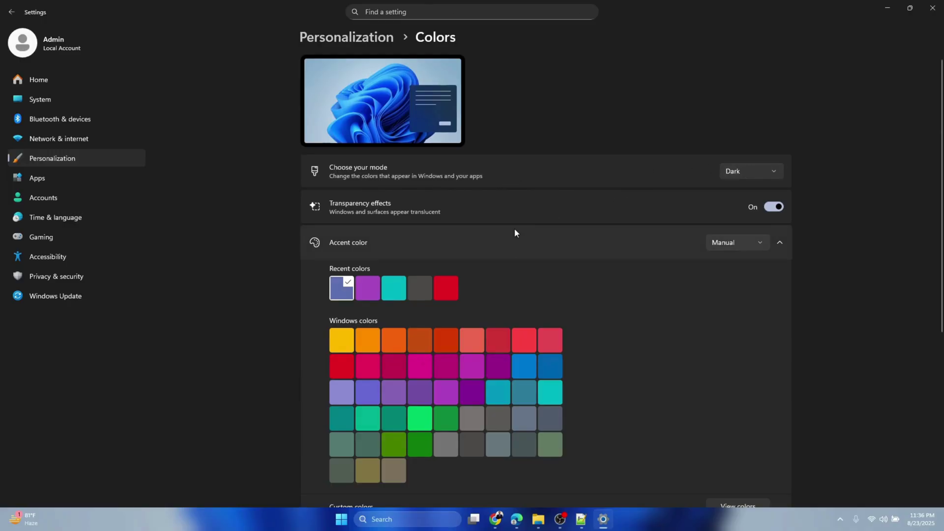
left_click(768, 206)
left_click(780, 209)
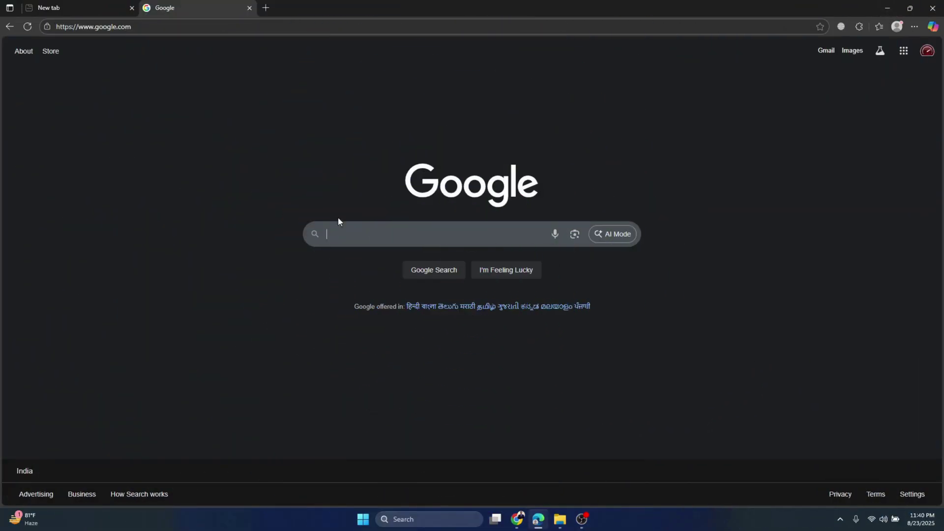
Search Google for windhawk and download windhawk_setup.exe from windhawk.net
left_click(339, 236)
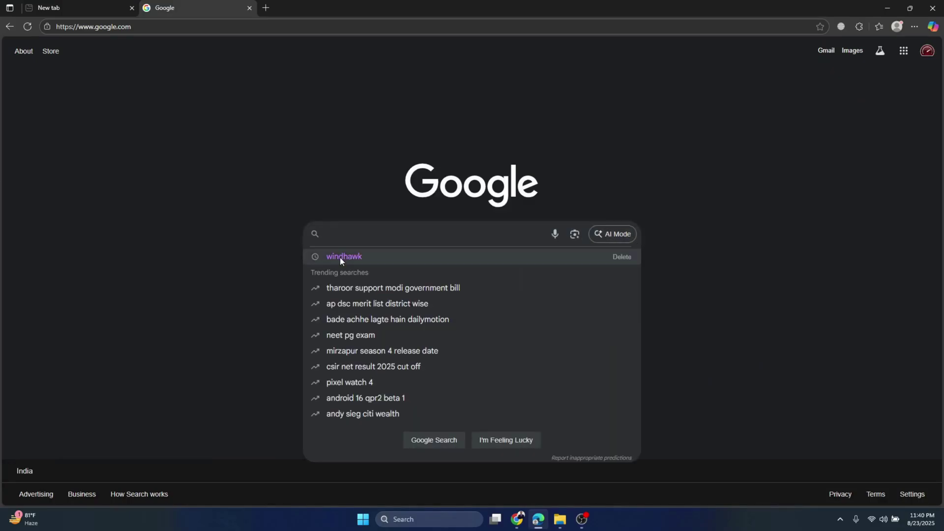
left_click(340, 256)
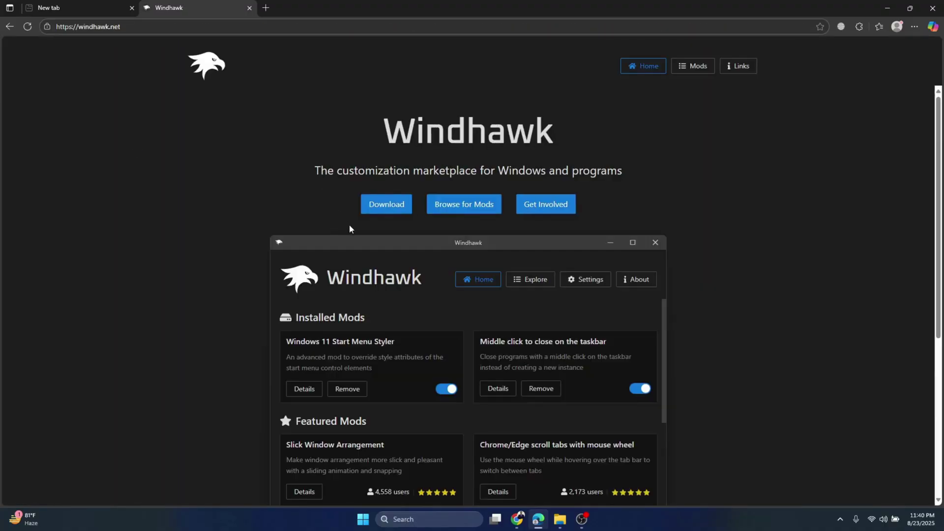
left_click(392, 203)
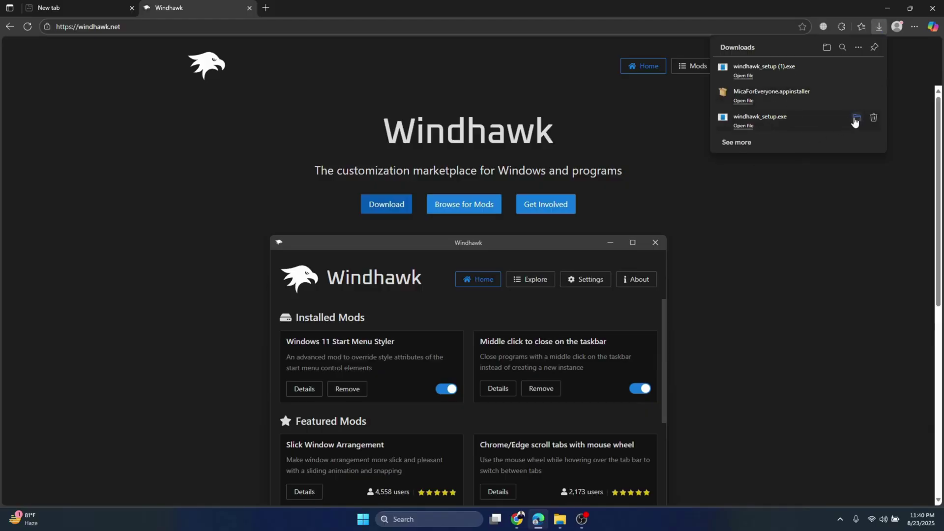
Run windhawk_setup.exe in English as a Standard install with default components and location, then launch Windhawk
left_click(853, 122)
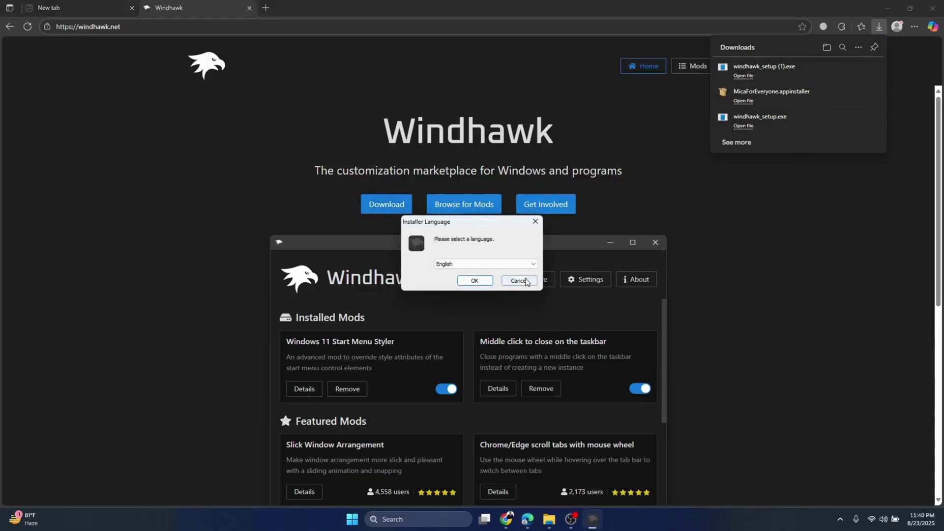
left_click(472, 282)
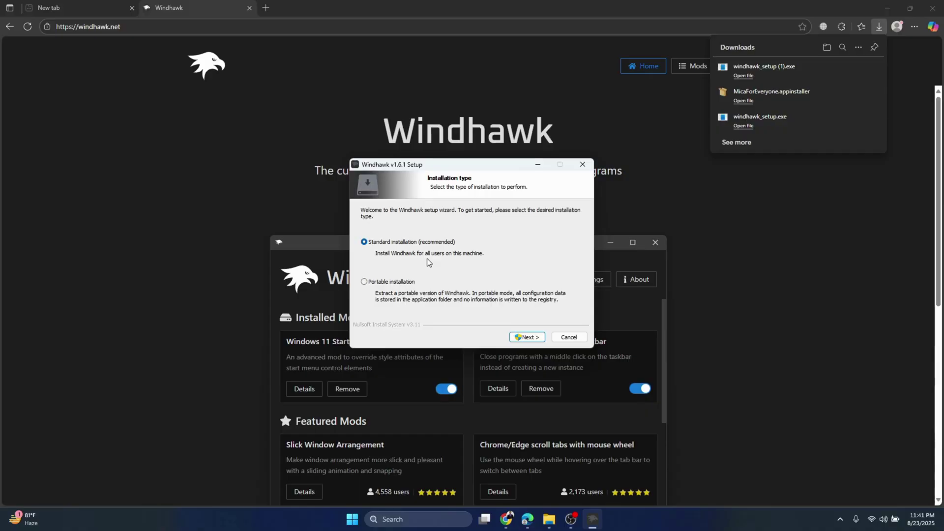
left_click(526, 336)
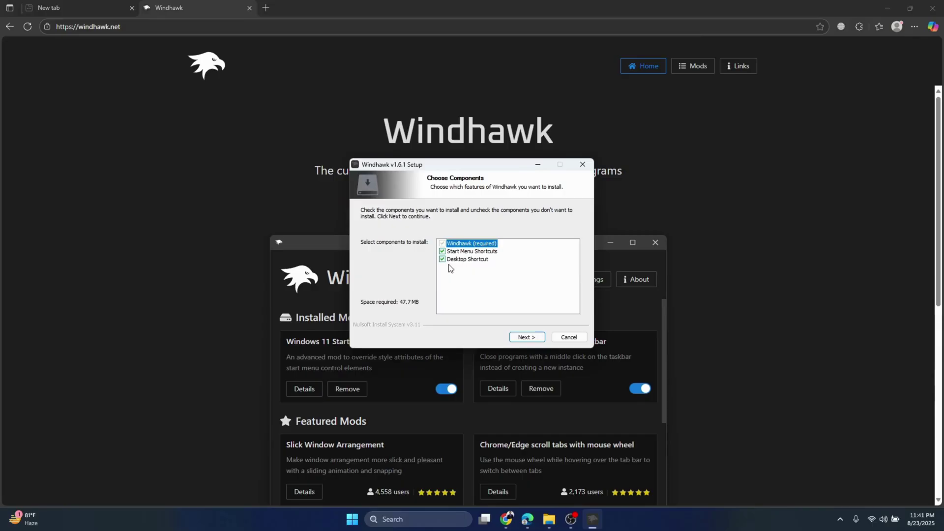
left_click(524, 338)
left_click(527, 338)
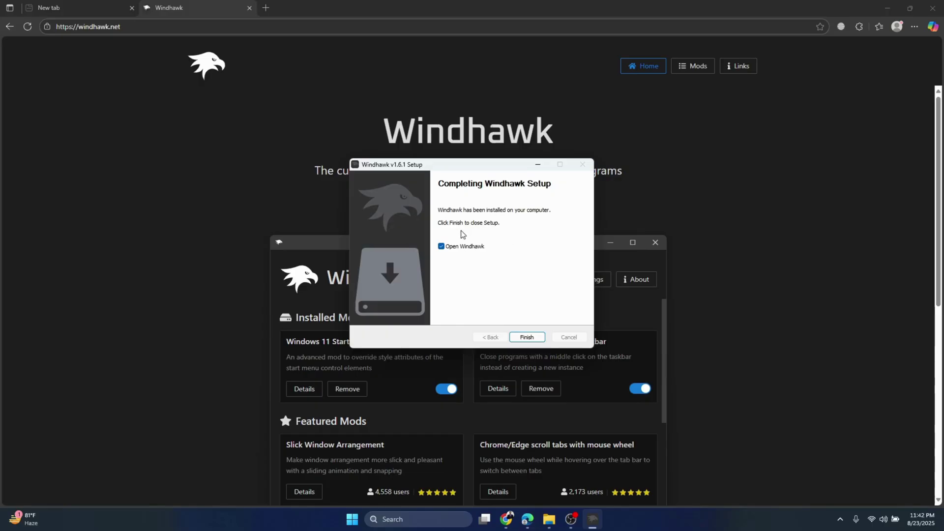
left_click(533, 341)
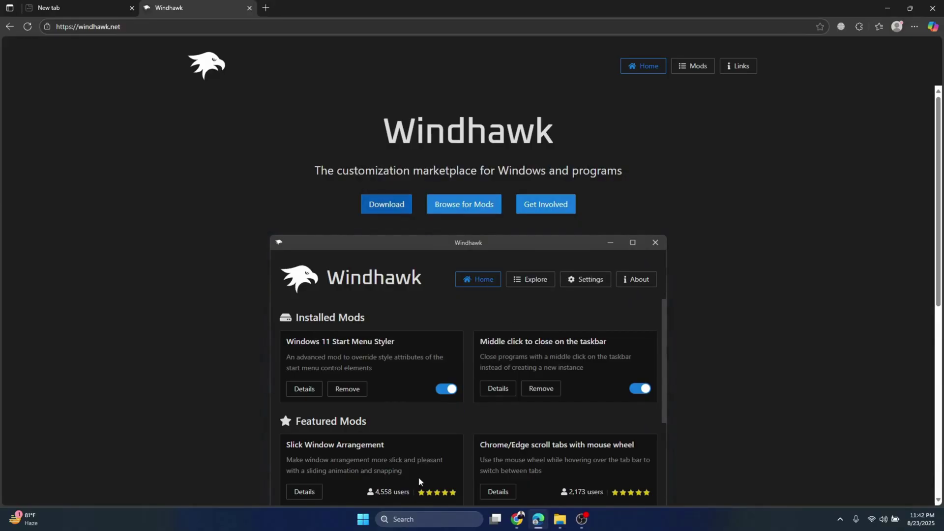
Minimize Edge and open Windhawk's Explore catalogue of mods
left_click(406, 517)
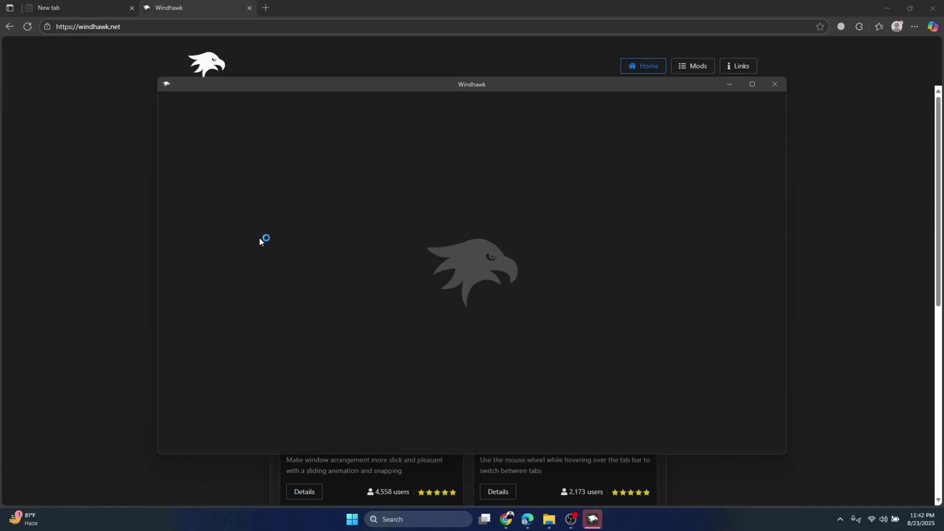
left_click(885, 9)
left_click(887, 9)
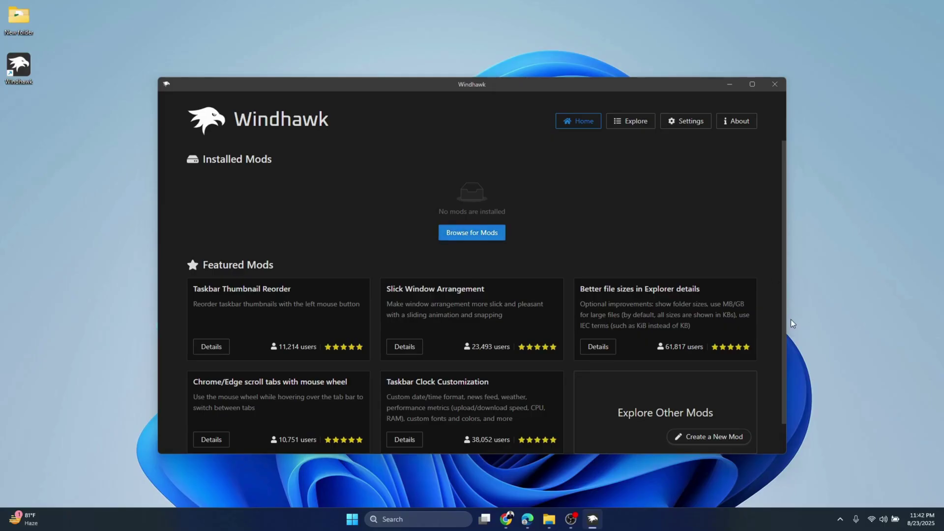
left_click(480, 231)
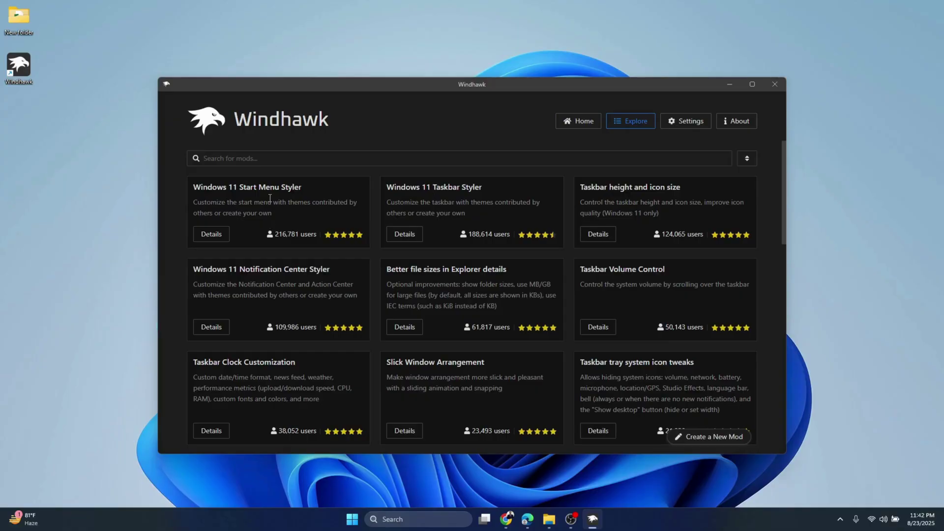
Install the Windows 11 Start Menu Styler mod, accepting the risk warning
left_click(210, 236)
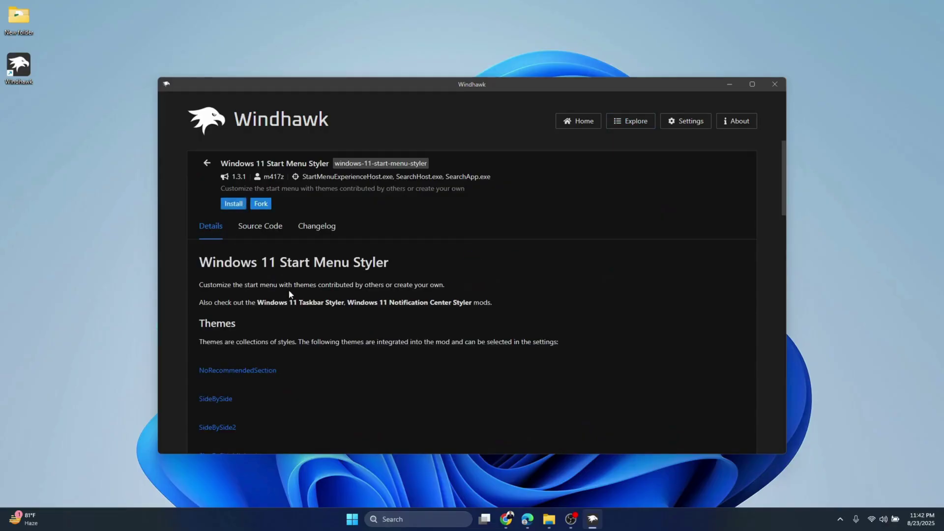
left_click(233, 203)
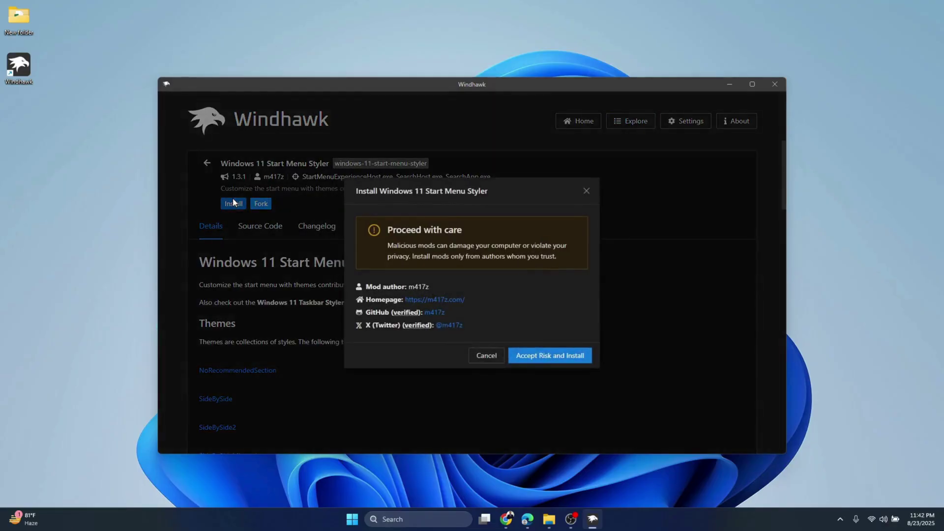
left_click(550, 356)
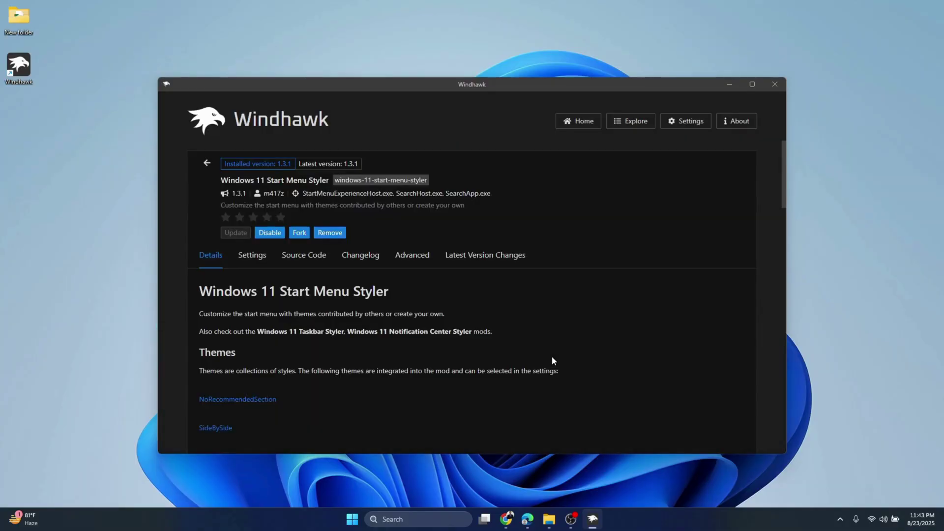
Save the TranslucentStartMenu theme in the mod's settings and return to the catalogue
left_click(255, 264)
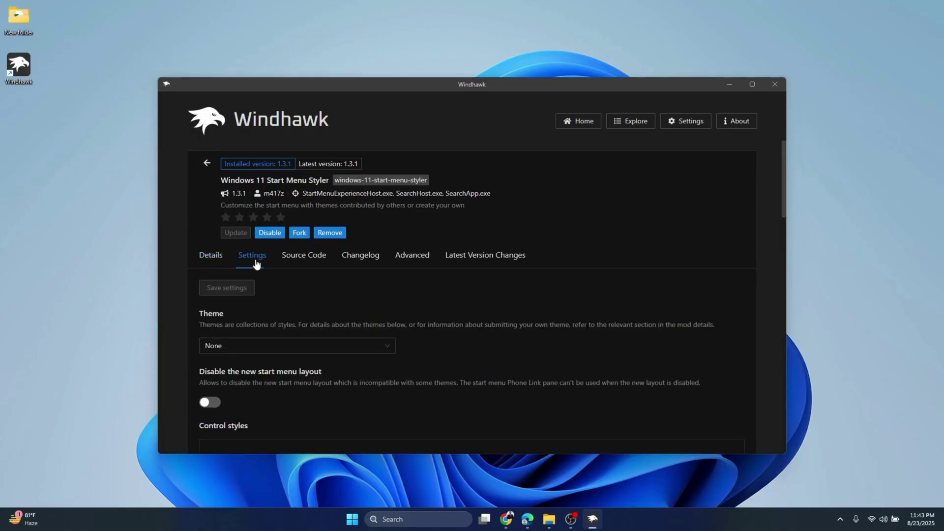
left_click(248, 349)
scroll(301, 290, "down", 1)
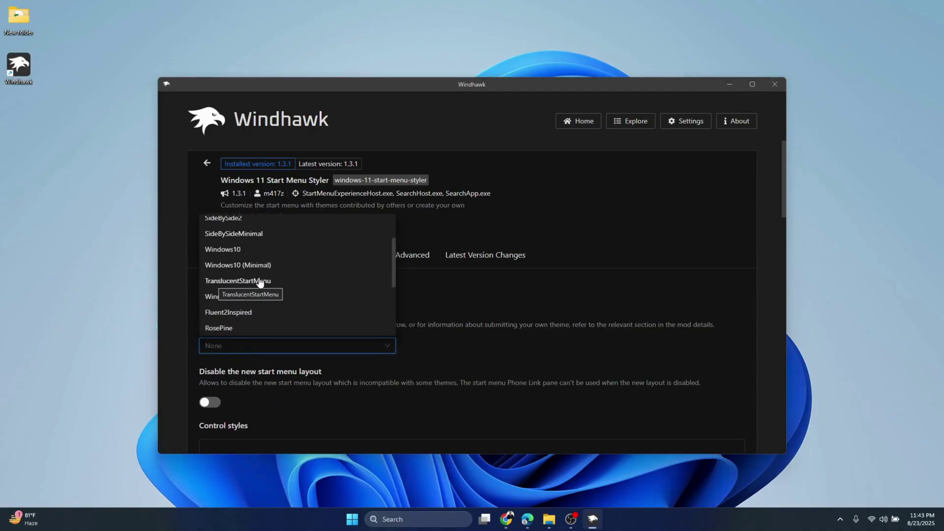
left_click(235, 281)
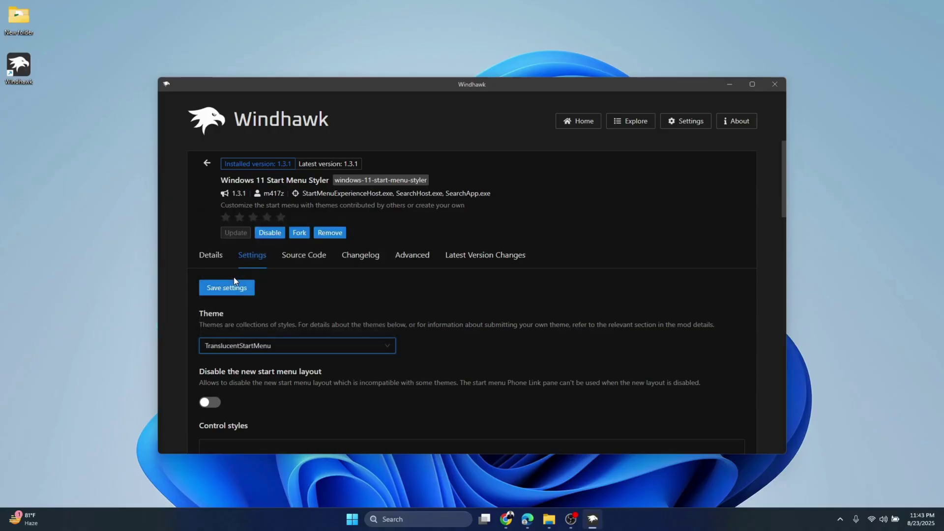
left_click(219, 286)
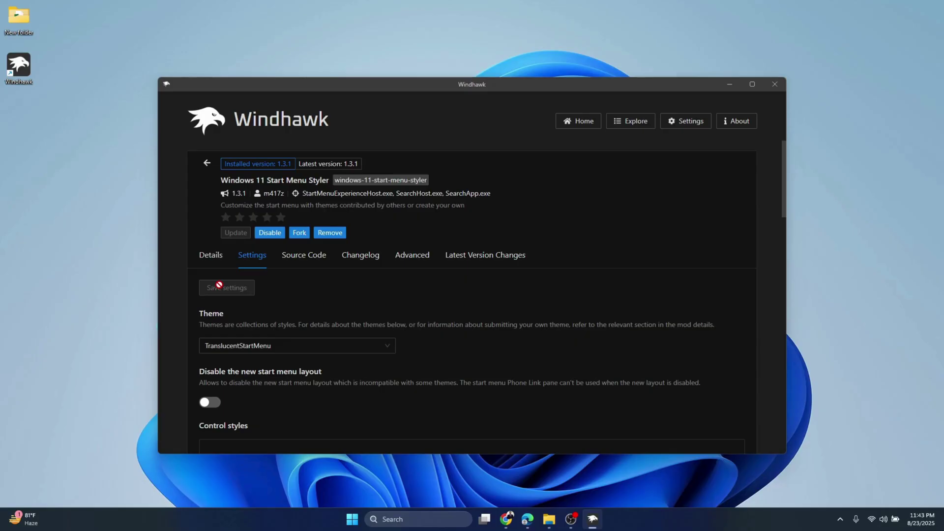
left_click(207, 163)
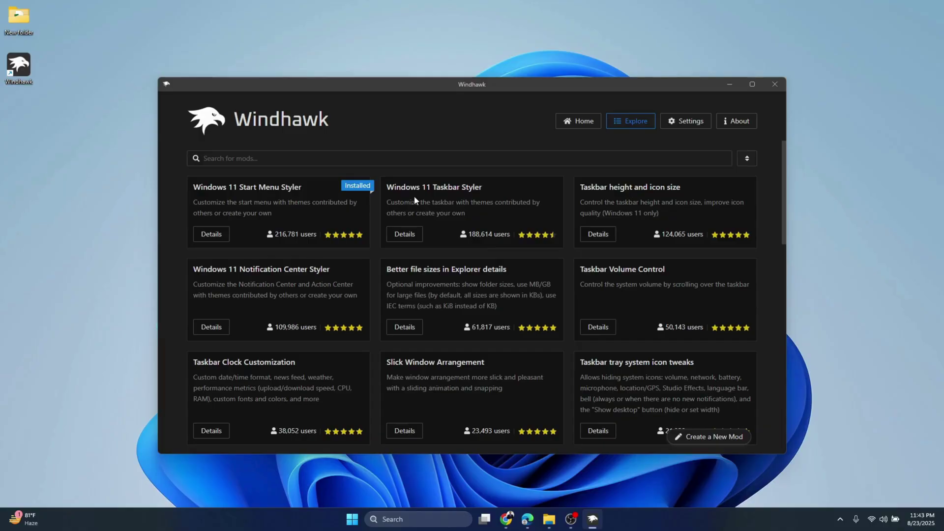
Install the Windows 11 Taskbar Styler mod, accepting the risk warning
left_click(406, 233)
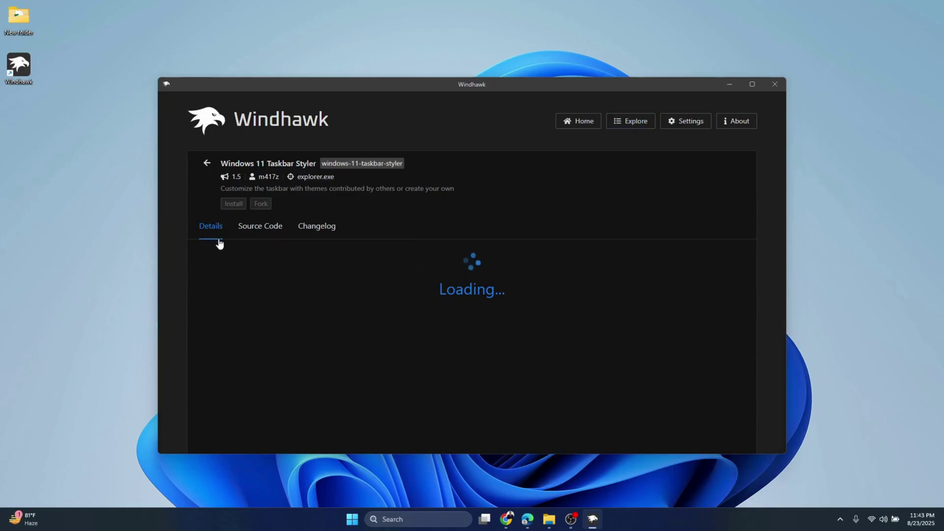
left_click(233, 205)
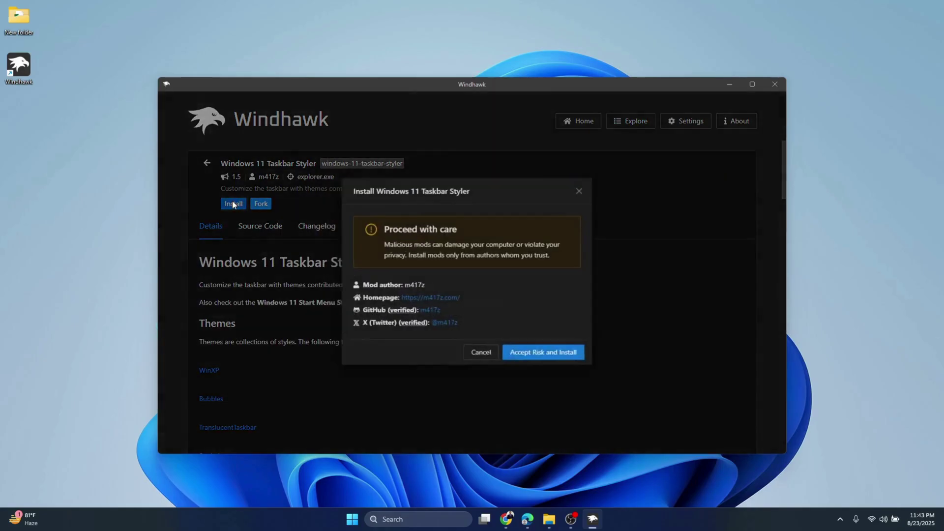
left_click(544, 359)
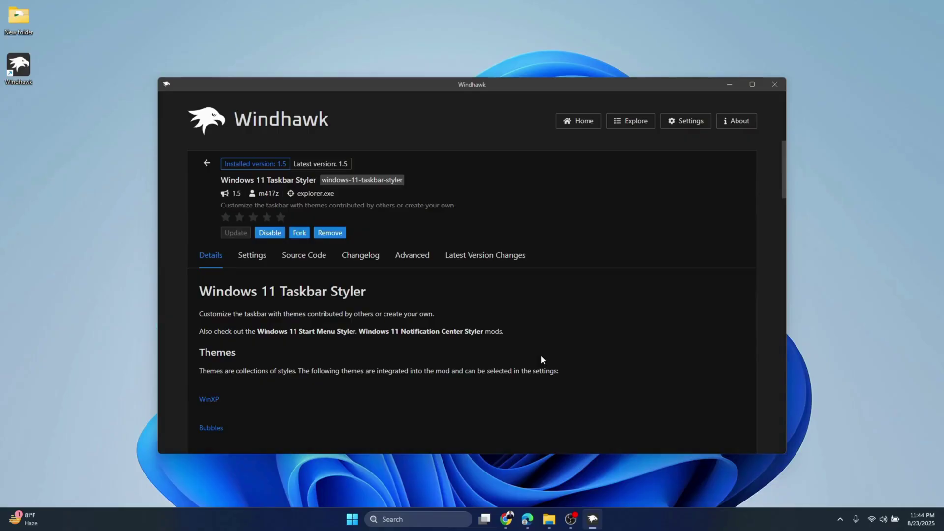
Save the TranslucentTaskbar theme, return to the mod list, and check the Start menu's translucency
left_click(250, 255)
left_click(260, 348)
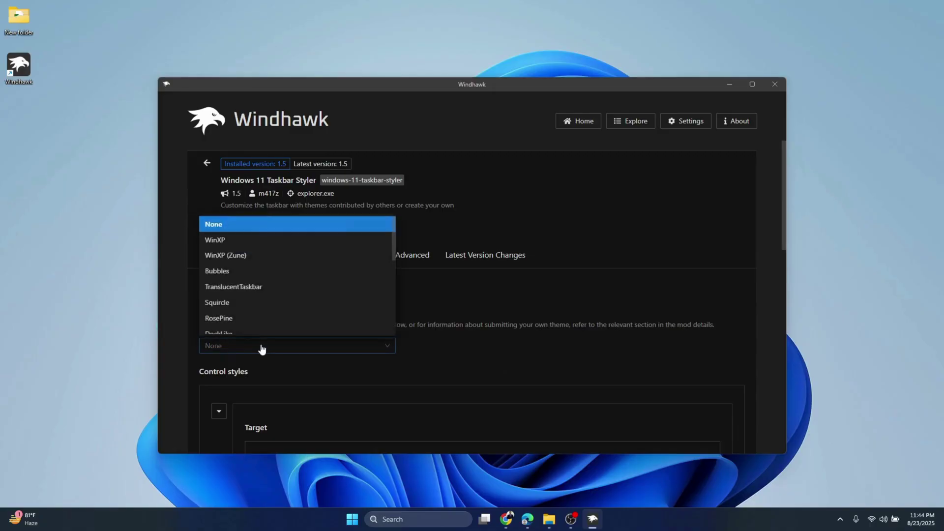
left_click(233, 289)
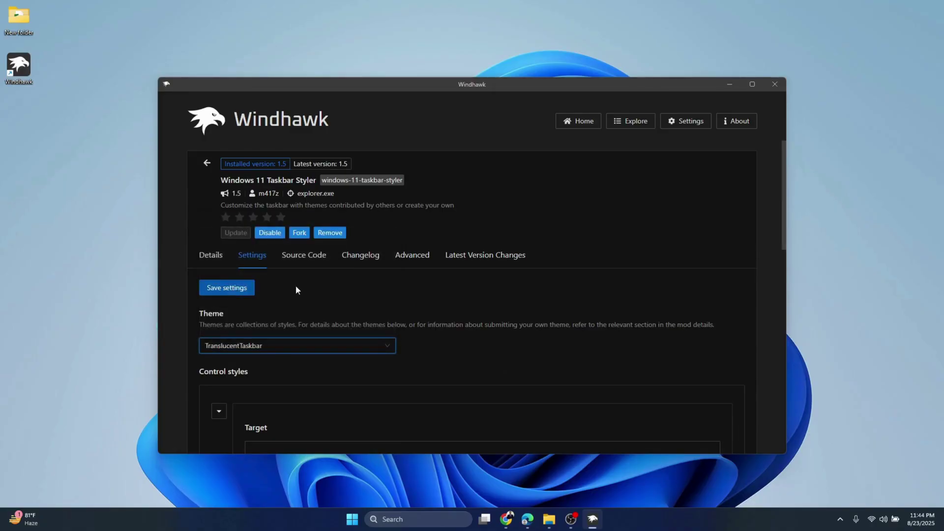
left_click(219, 288)
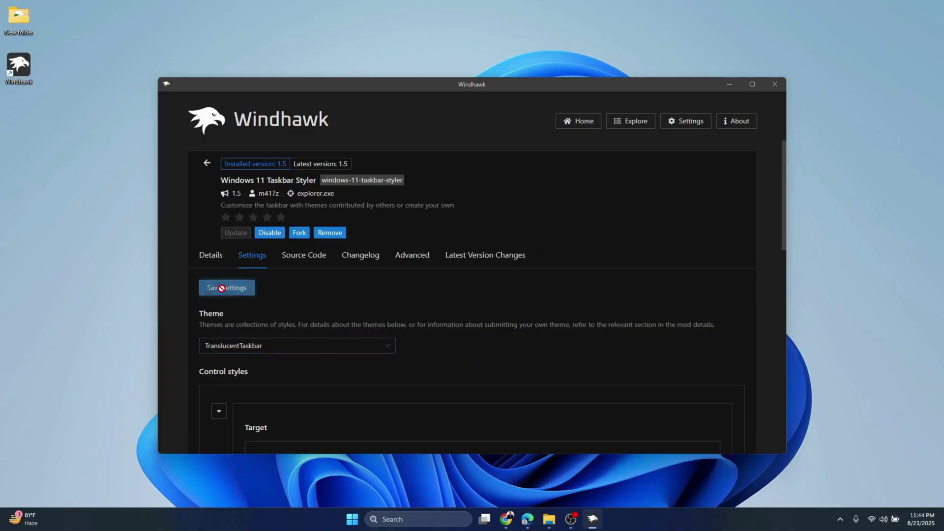
left_click(206, 163)
left_click(354, 523)
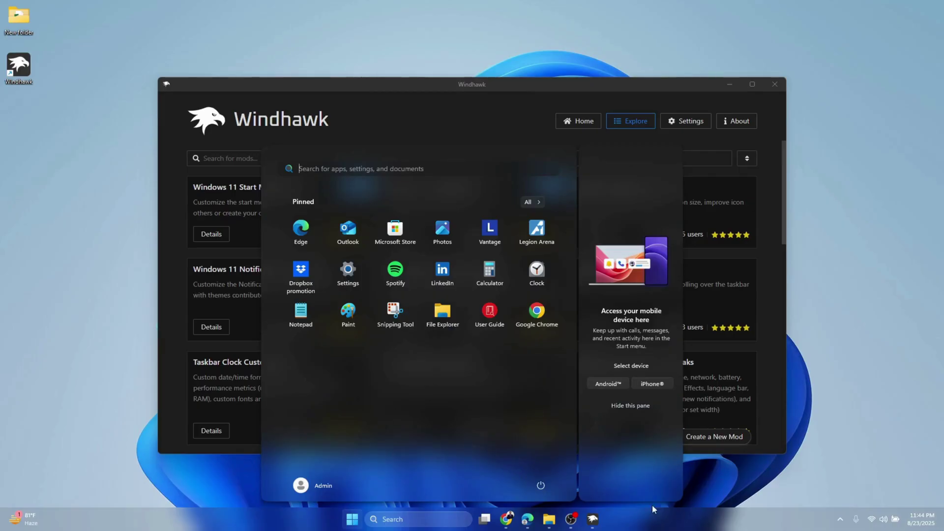
left_click(726, 527)
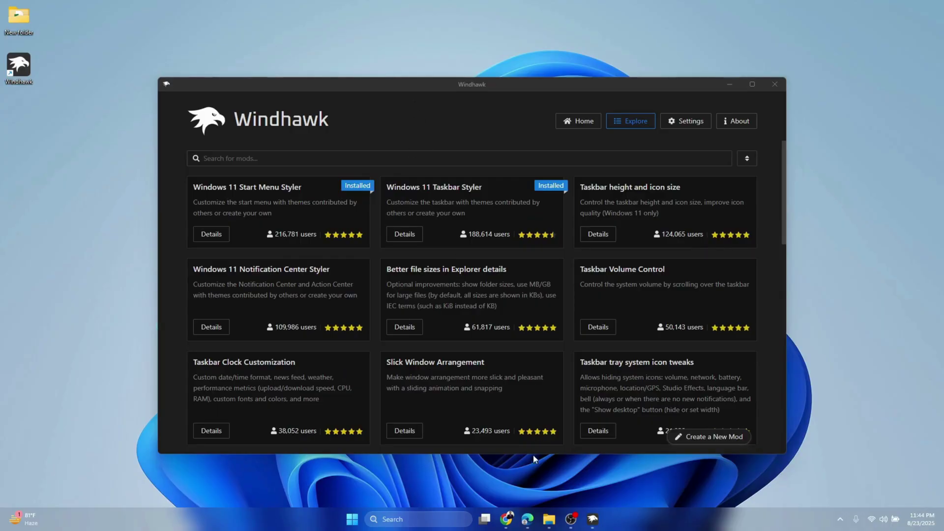
In a new Edge tab, search Google for 'mica for everyone'
left_click(532, 525)
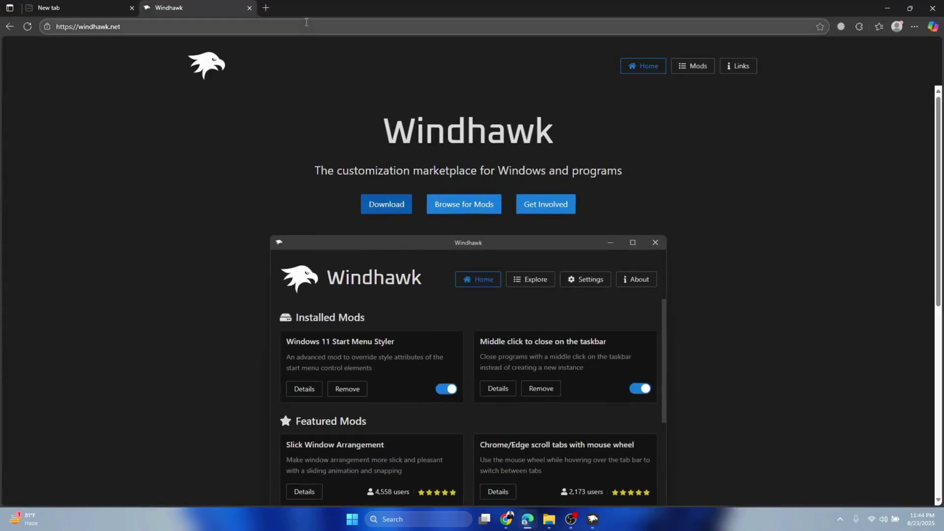
left_click(266, 8)
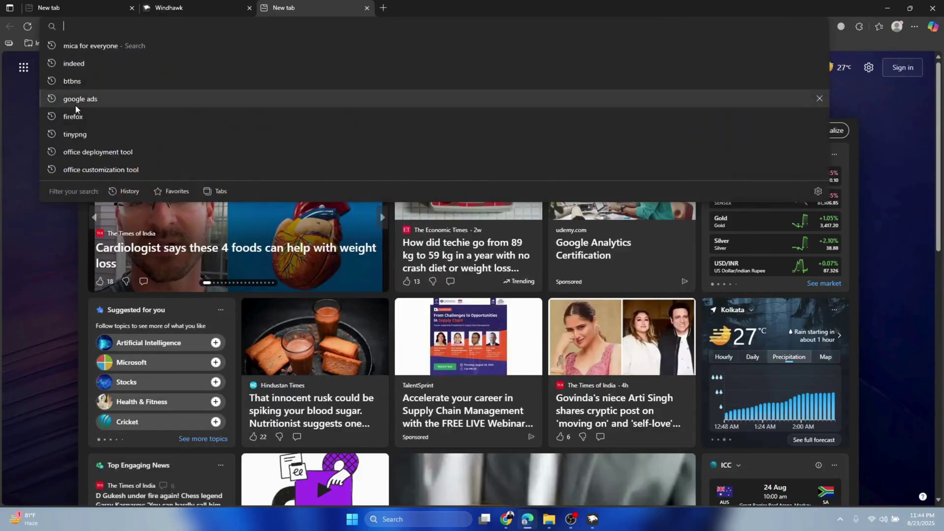
type("www.google.com")
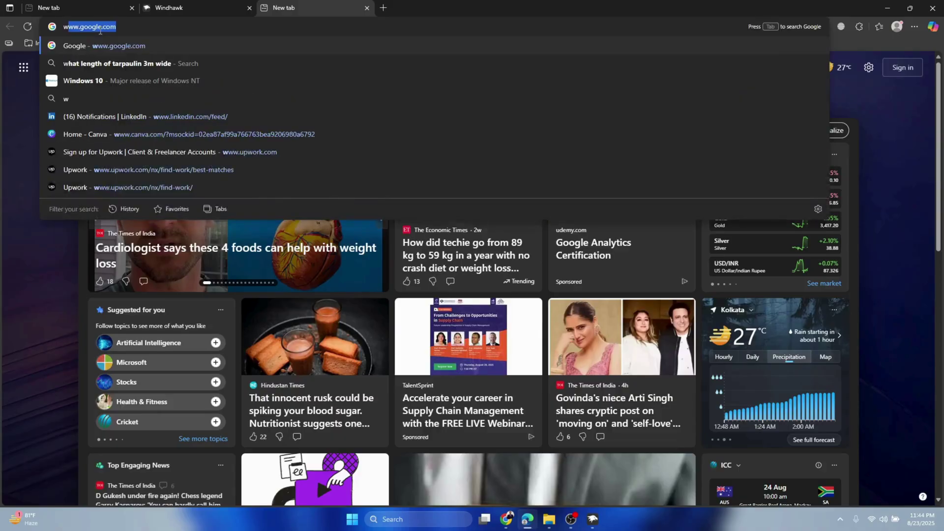
key("Return")
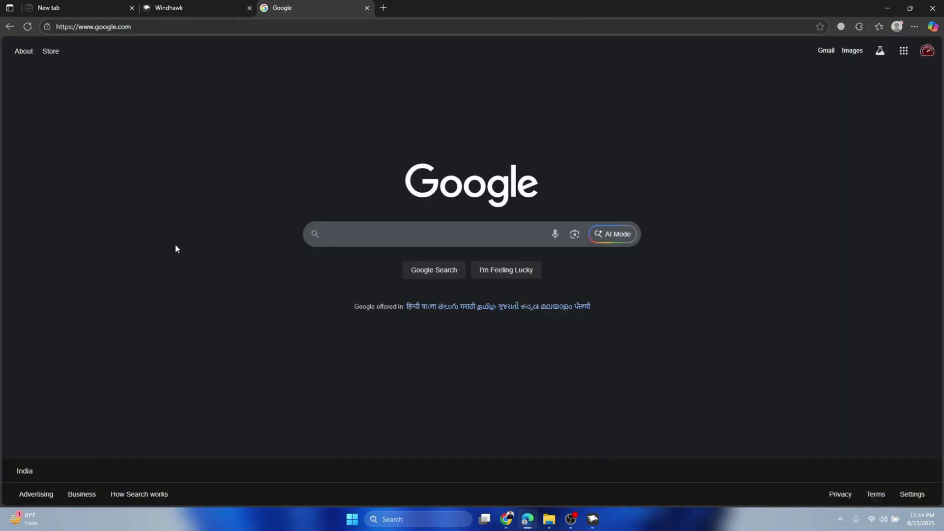
left_click(352, 240)
type("mica")
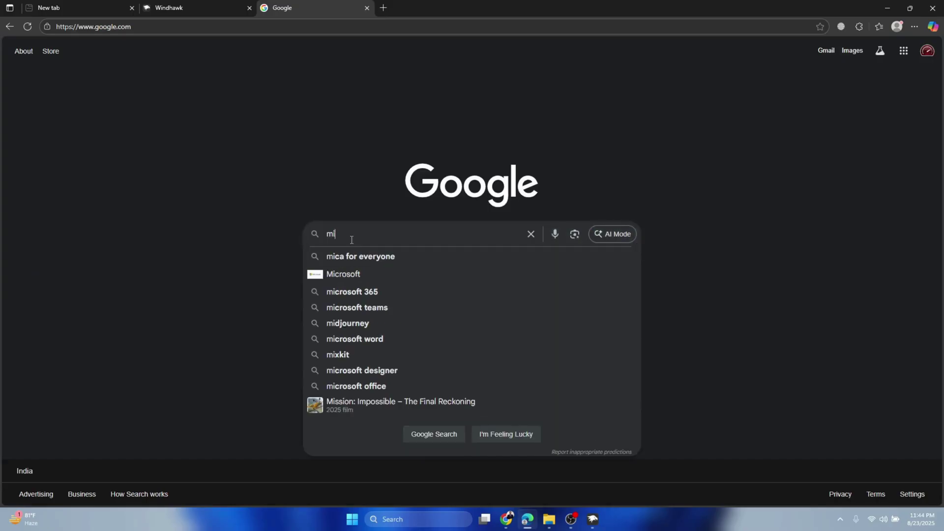
left_click(366, 254)
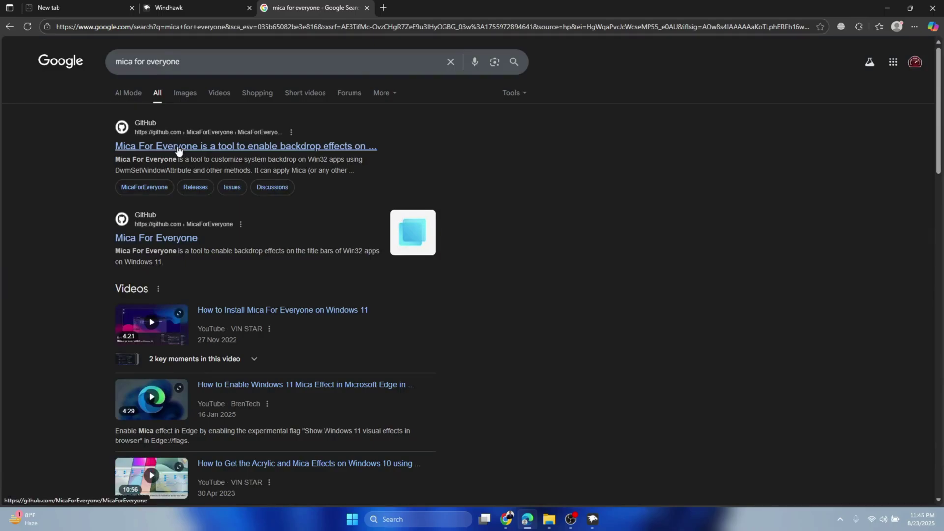
Download MicaForEveryone.appinstaller from the GitHub 2.0.4.0 release and show it in Downloads
left_click(178, 146)
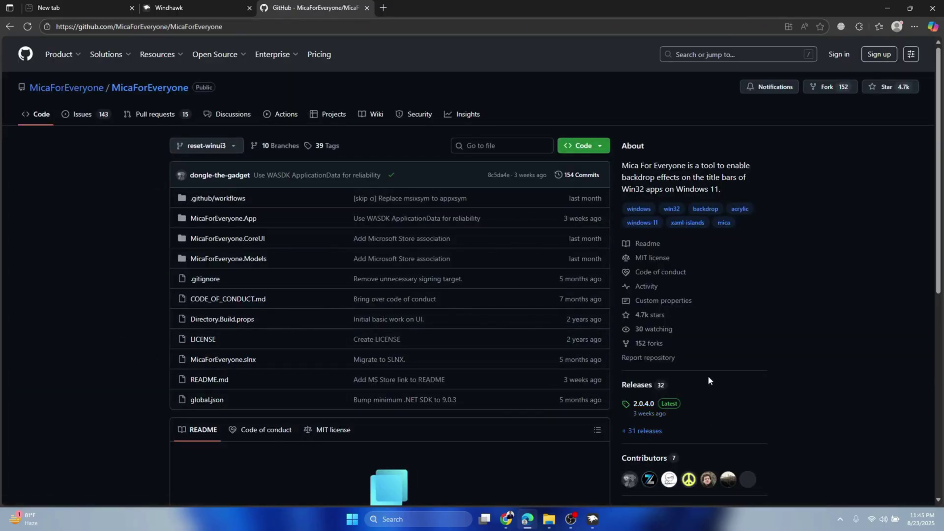
left_click(643, 408)
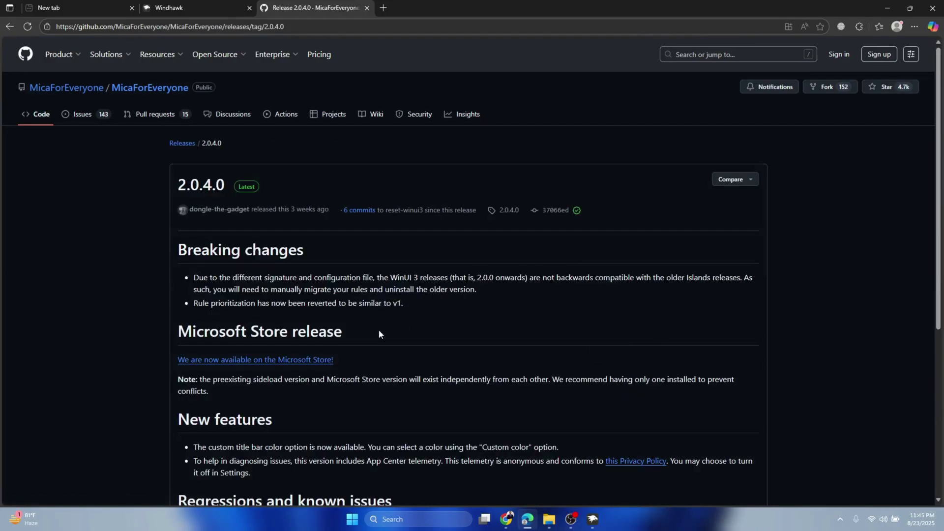
scroll(379, 330, "down", 8)
scroll(378, 334, "up", 1)
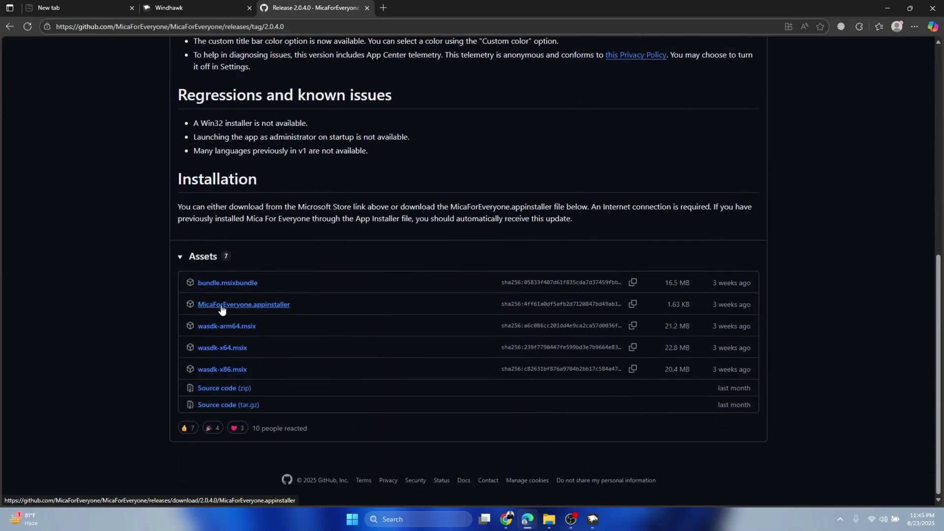
left_click(259, 310)
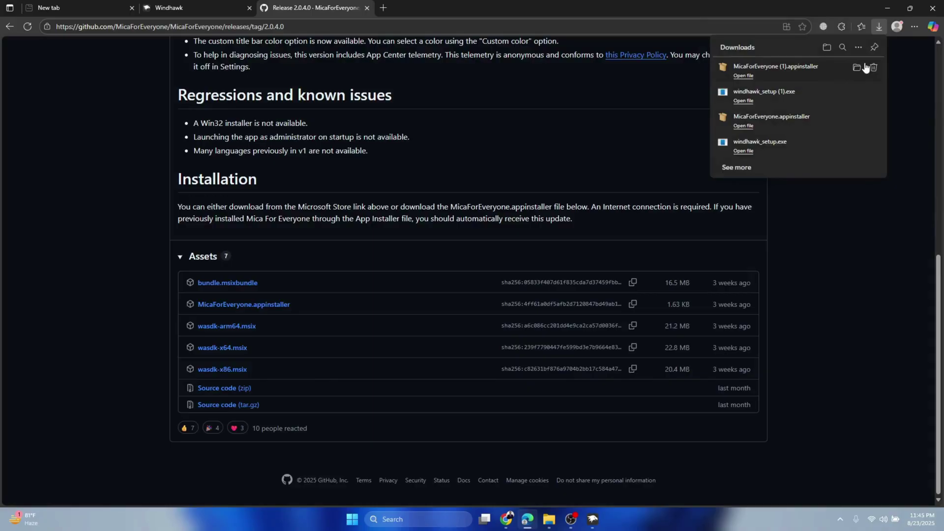
left_click(856, 67)
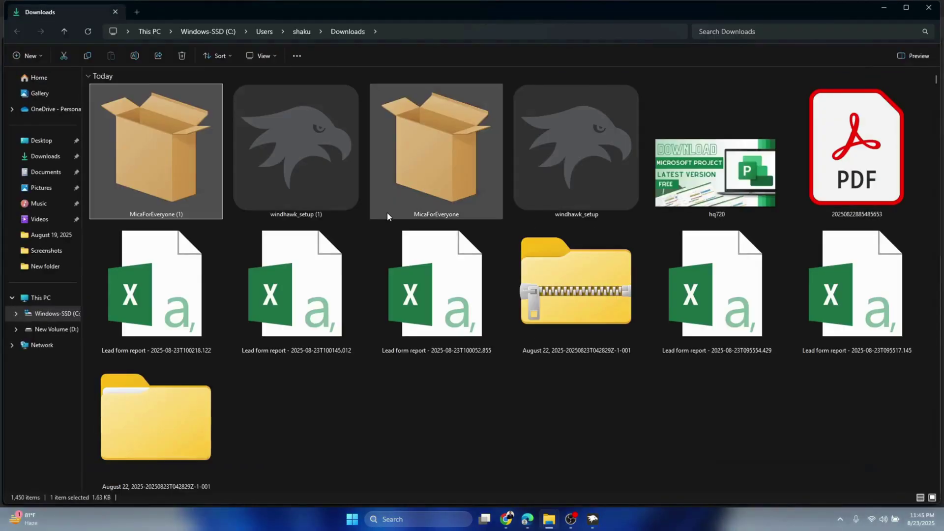
Launch MicaForEveryone (1) from Downloads and install Mica For Everyone 2.0.4.0 via App Installer
double_click(150, 188)
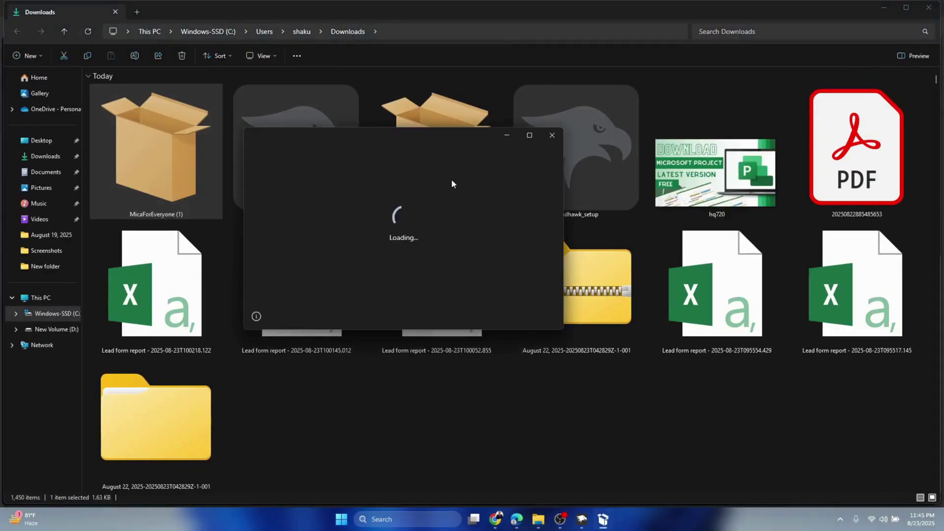
left_click(886, 6)
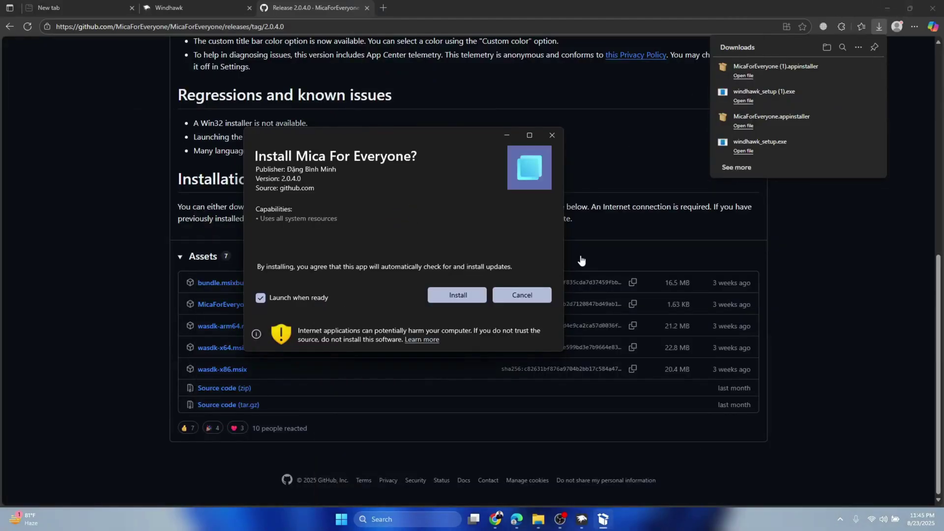
left_click(459, 291)
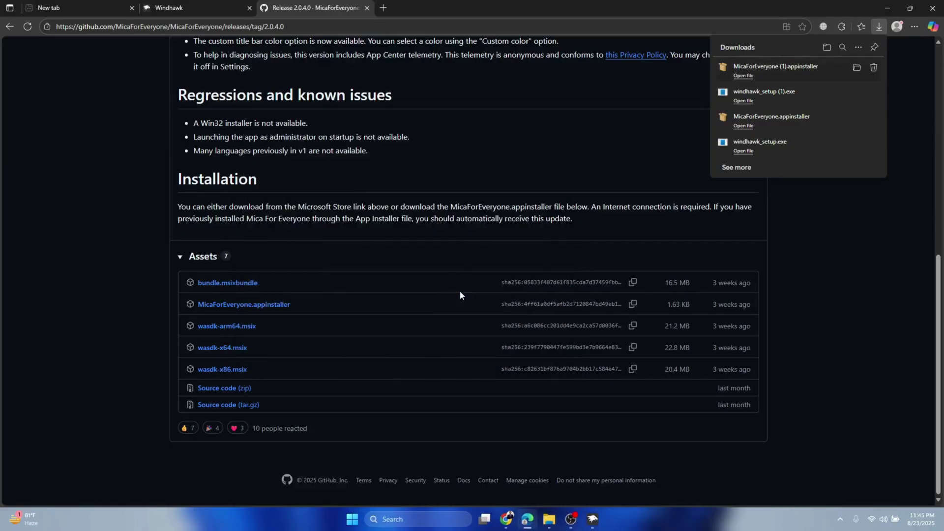
Minimize Edge and Windhawk, then launch Mica For Everyone from a Windows search for 'mica'
left_click(886, 6)
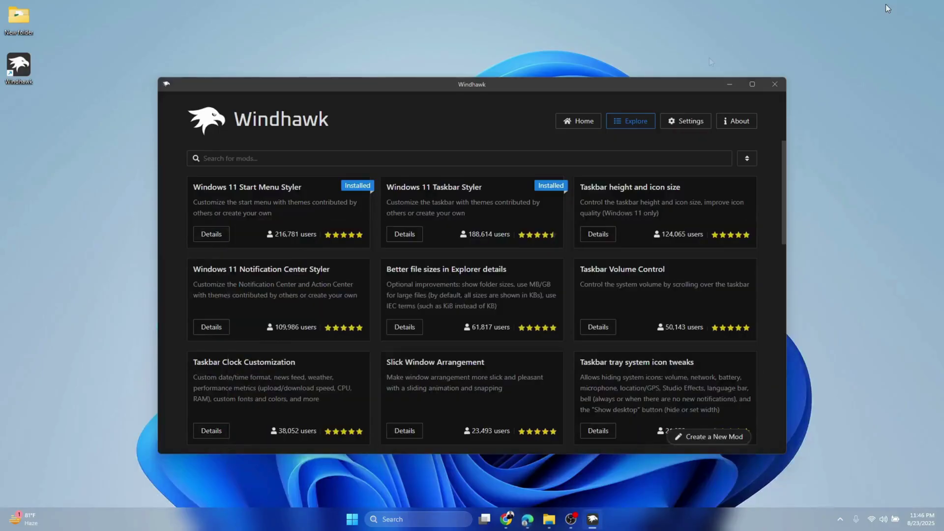
left_click(732, 86)
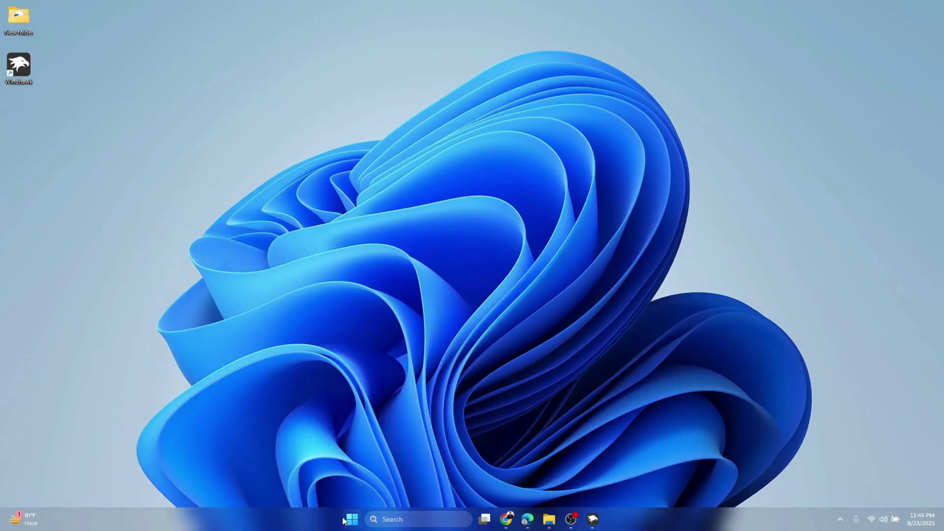
left_click(386, 520)
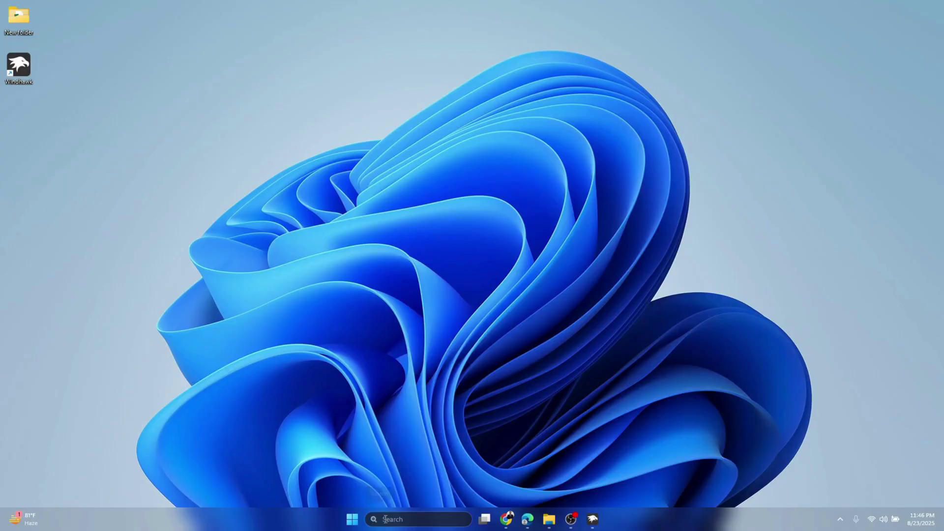
type("mica")
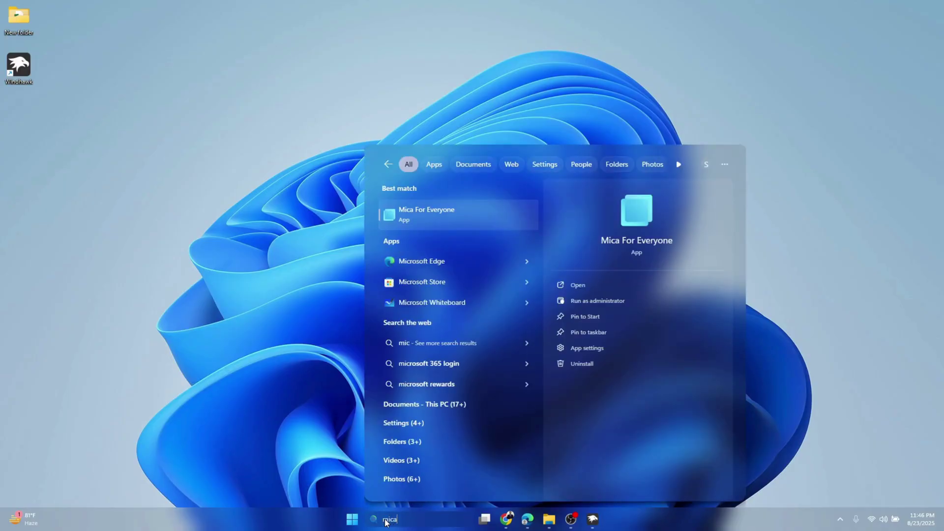
left_click(439, 223)
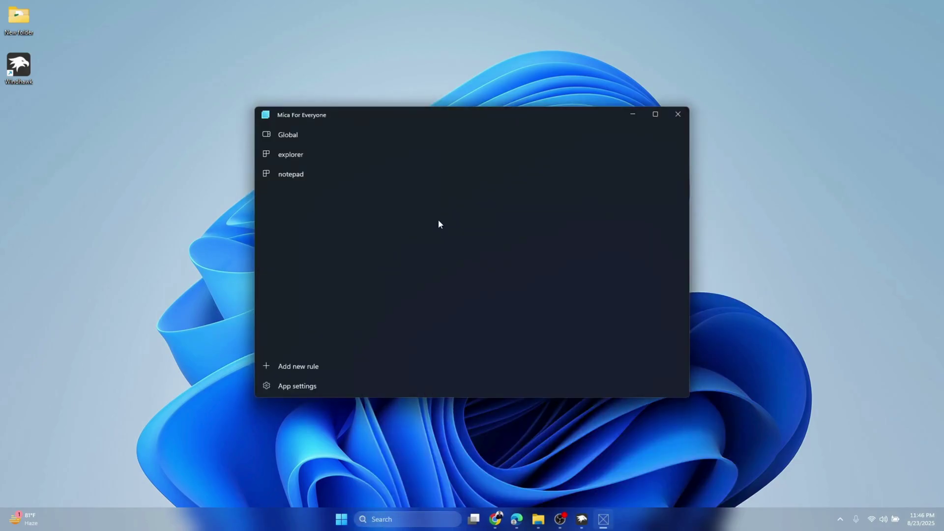
Set the Acrylic backdrop for the Global, explorer and notepad rules, then close the app
left_click(287, 134)
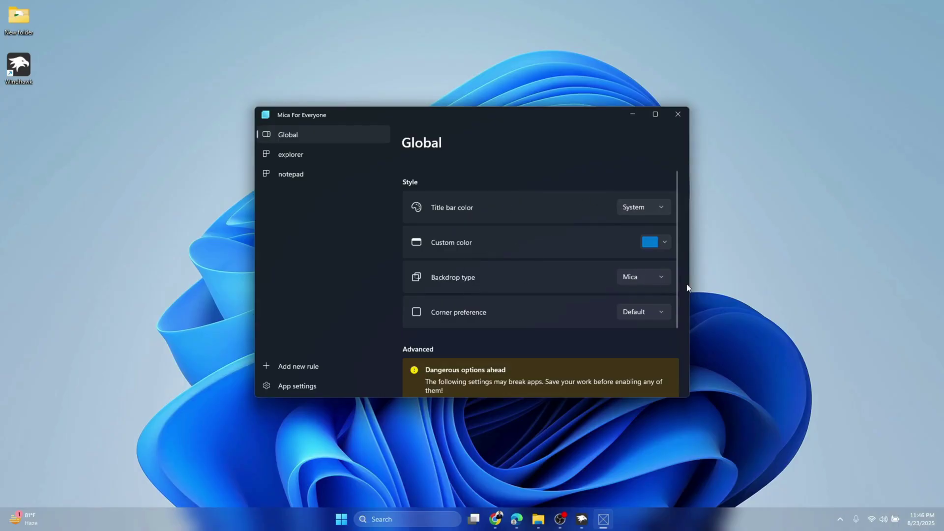
left_click(655, 277)
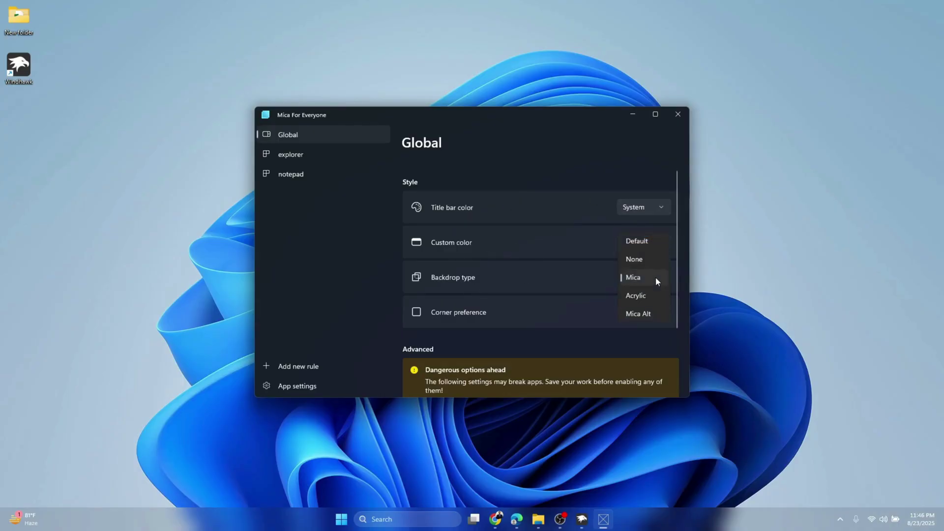
left_click(638, 297)
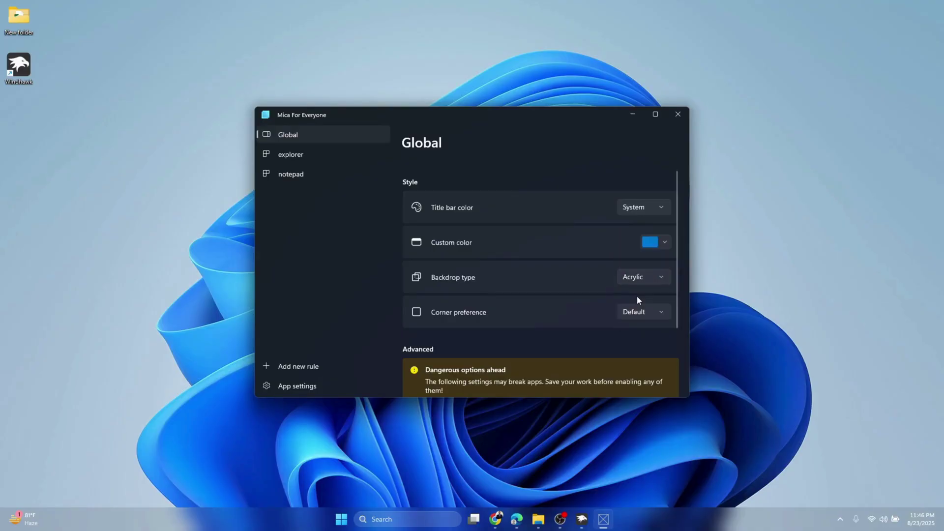
left_click(284, 156)
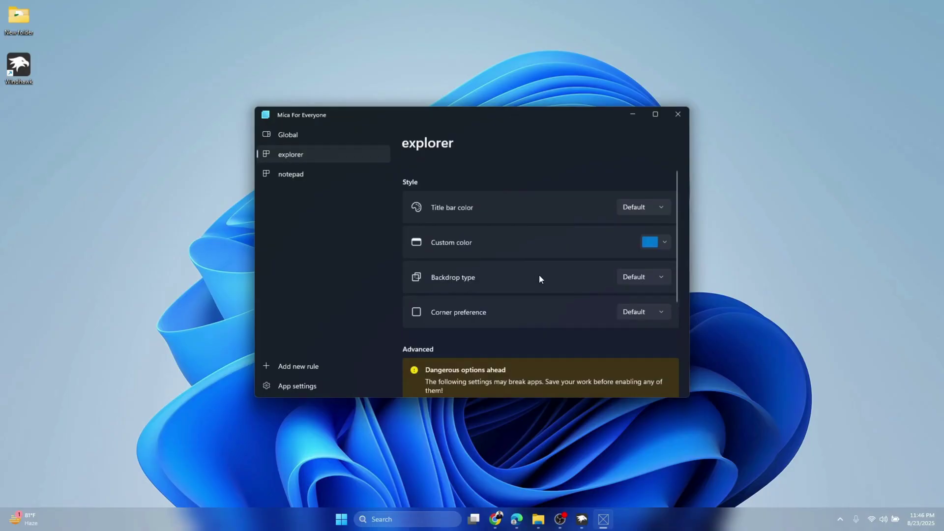
left_click(634, 277)
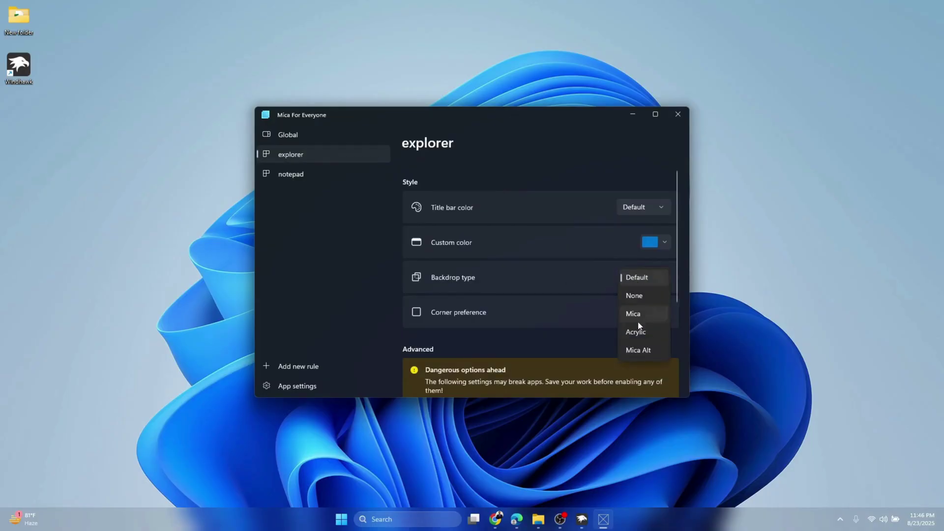
left_click(632, 333)
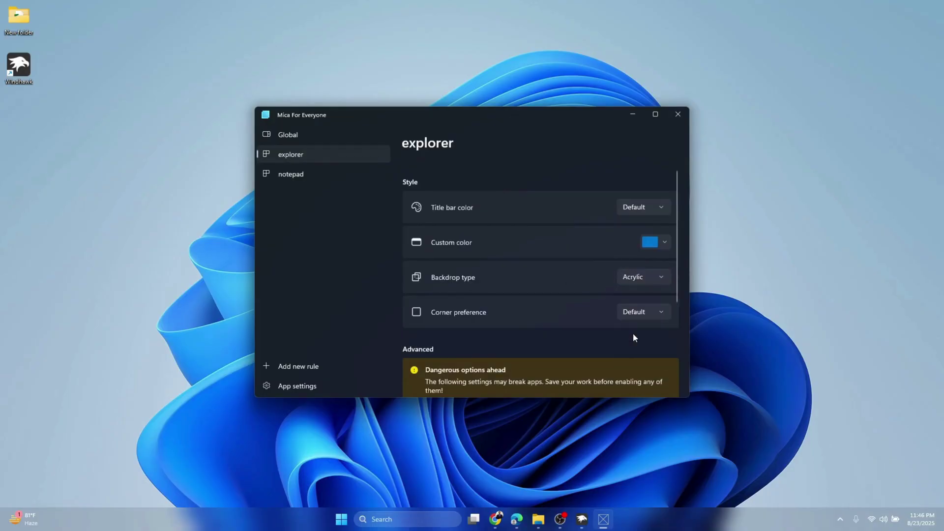
left_click(285, 178)
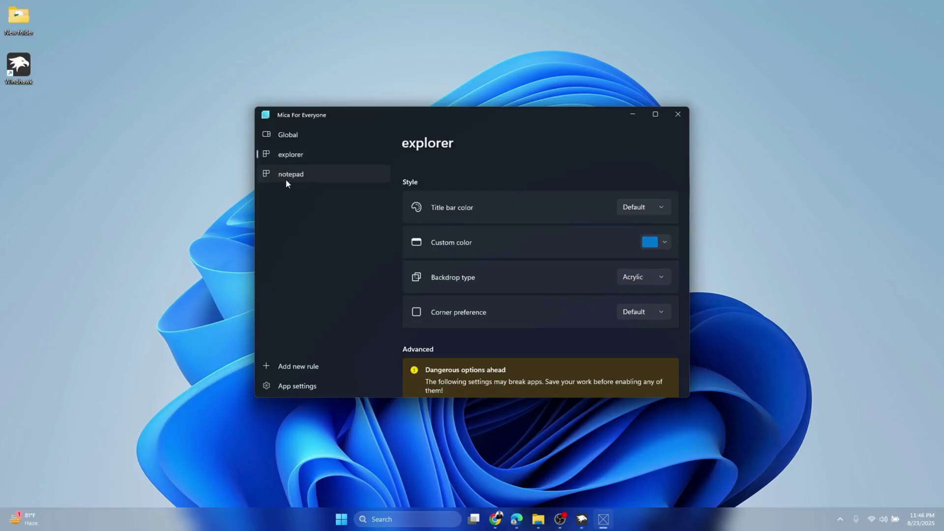
left_click(652, 275)
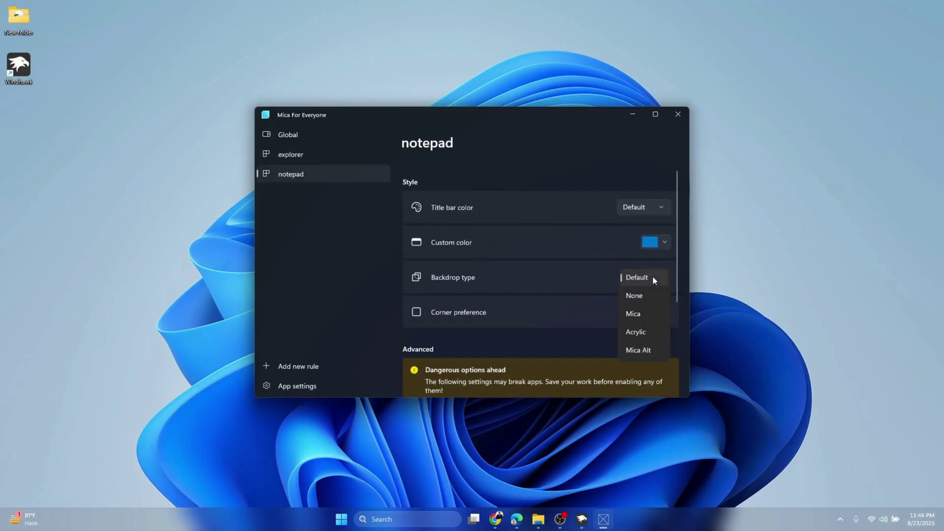
left_click(635, 333)
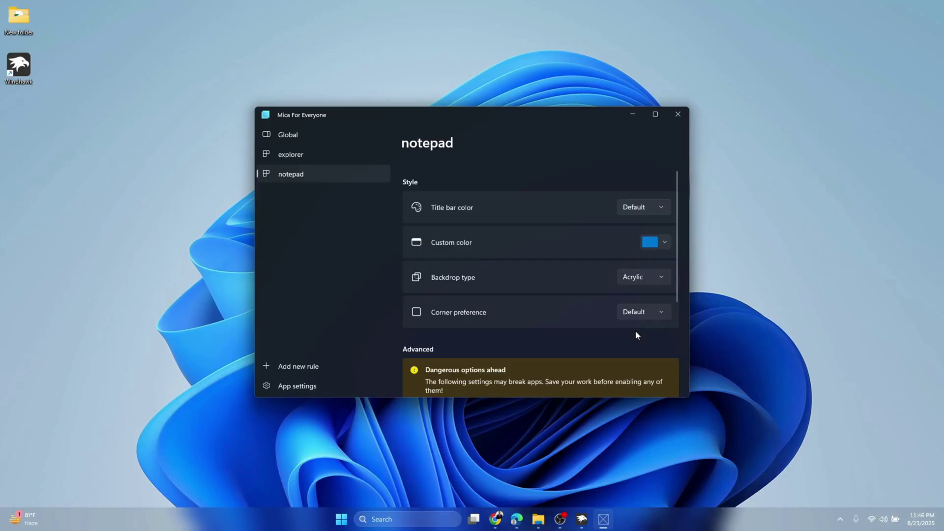
left_click(676, 117)
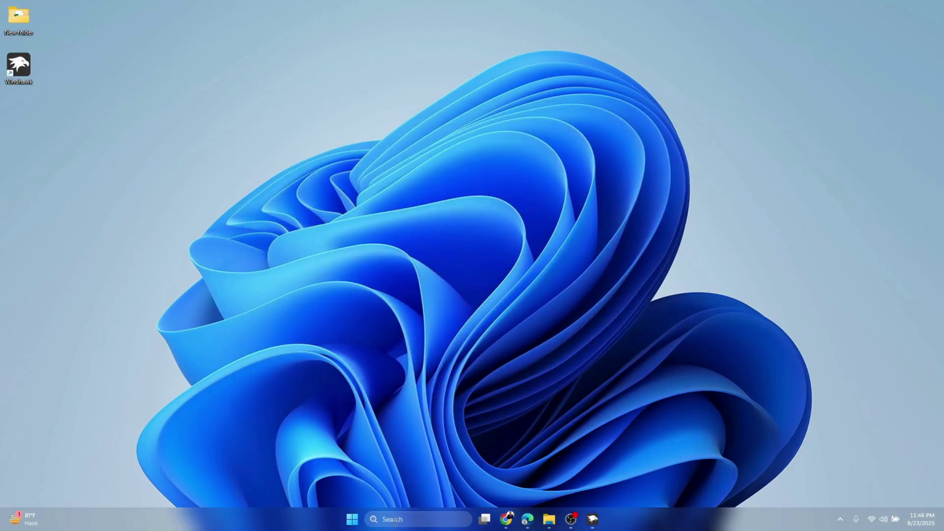
left_click(395, 520)
type("no")
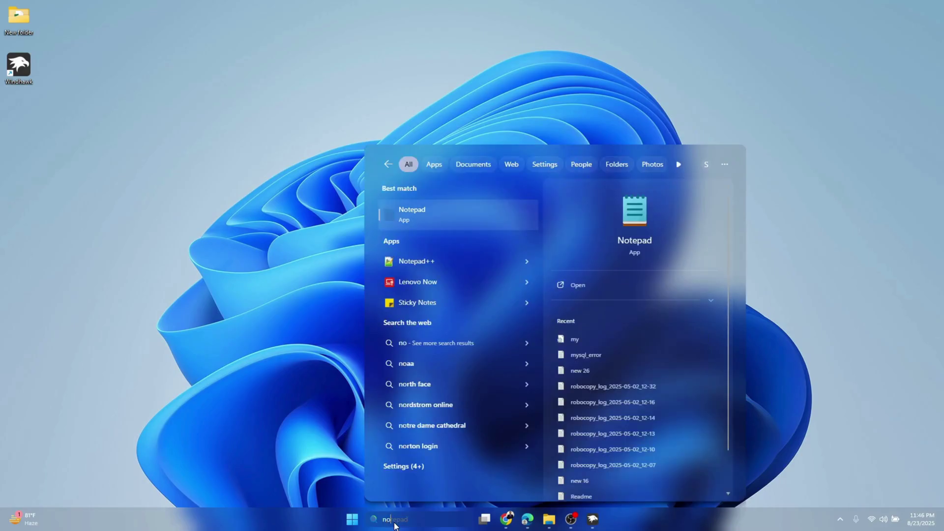
type("te")
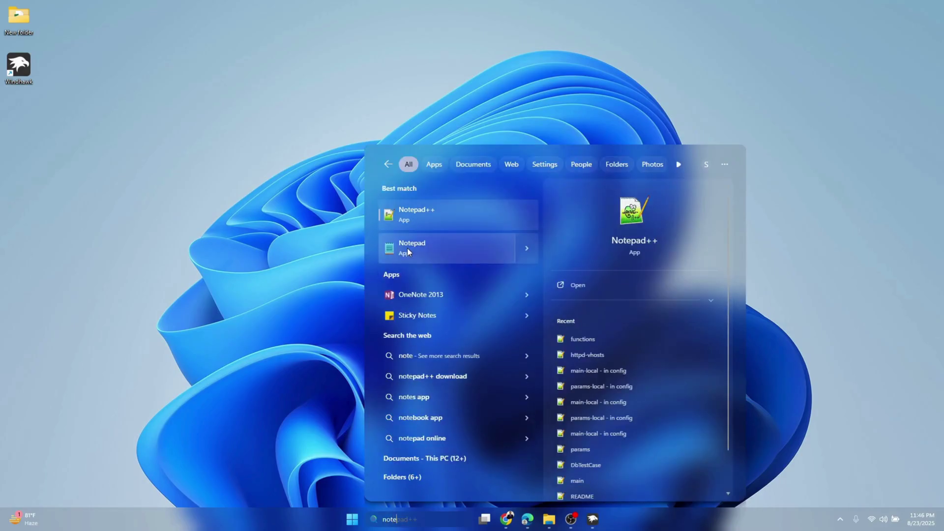
left_click(407, 248)
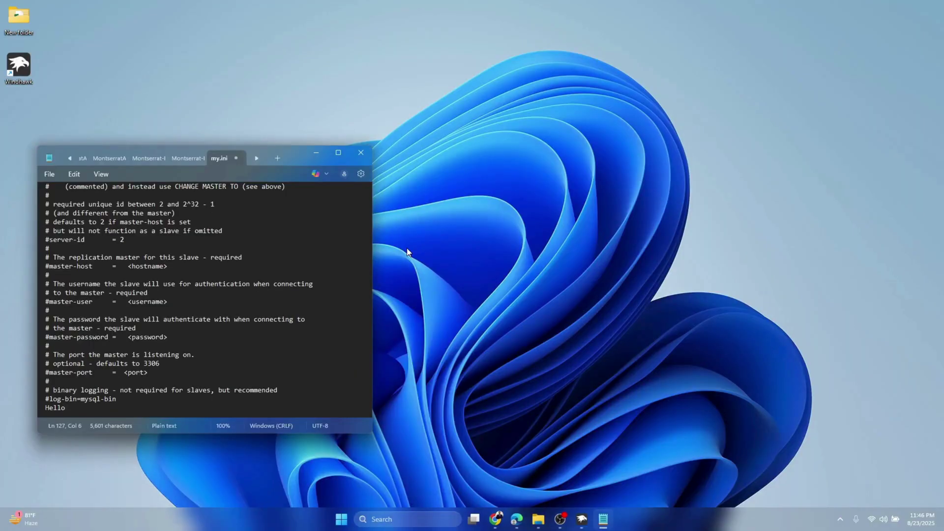
left_click(255, 158)
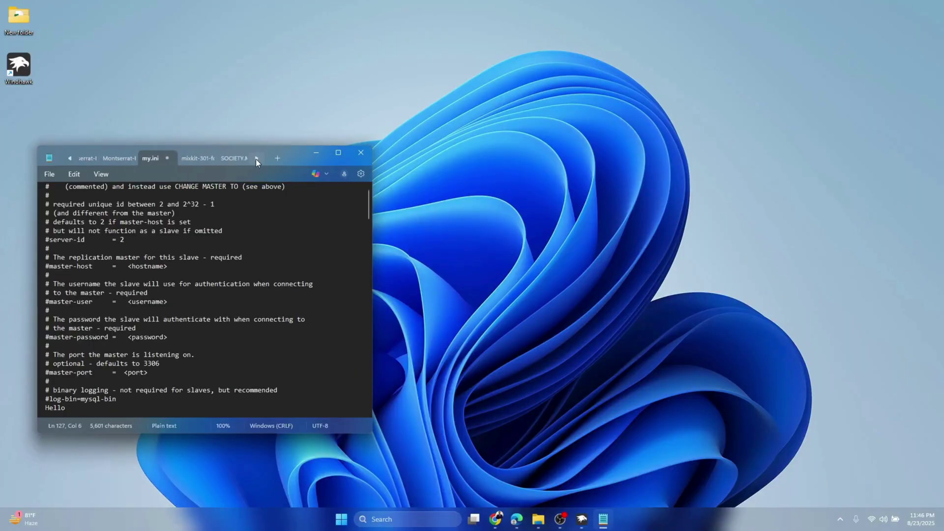
left_click(195, 158)
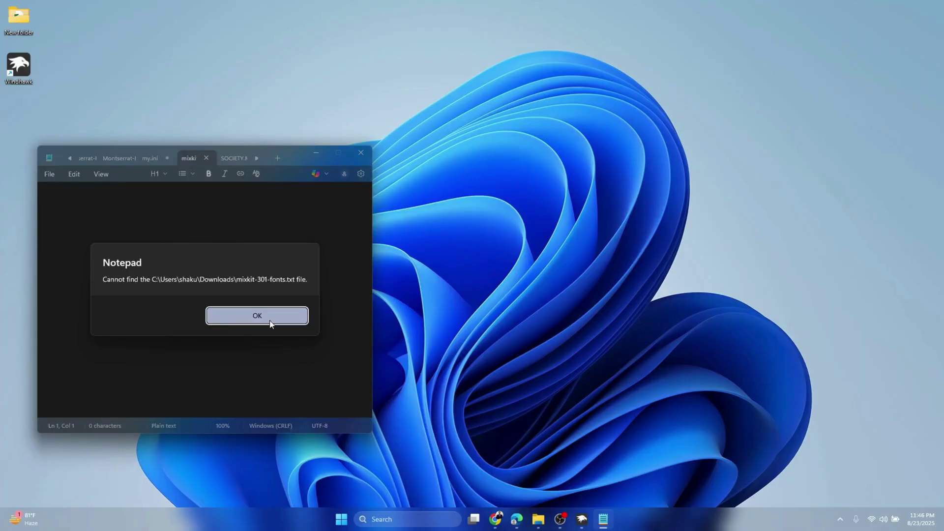
left_click(269, 321)
scroll(223, 277, "up", 20)
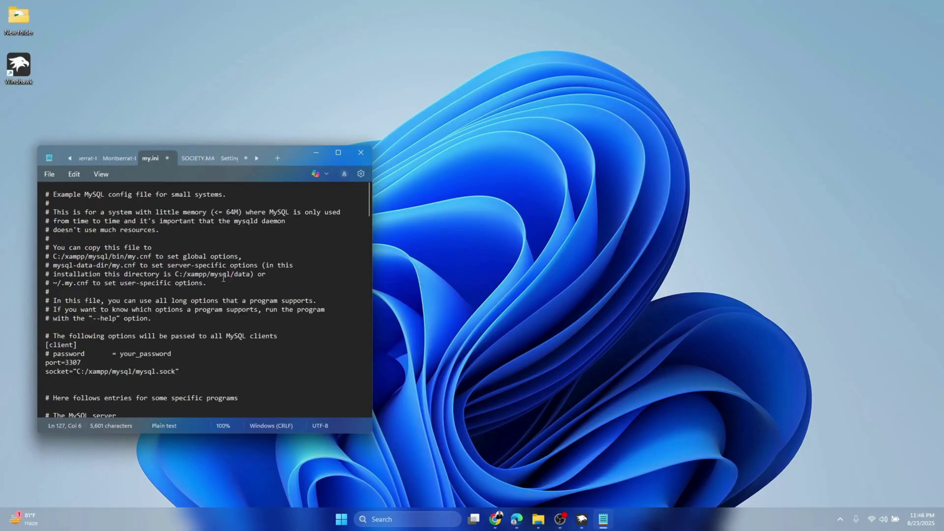
scroll(222, 278, "down", 20)
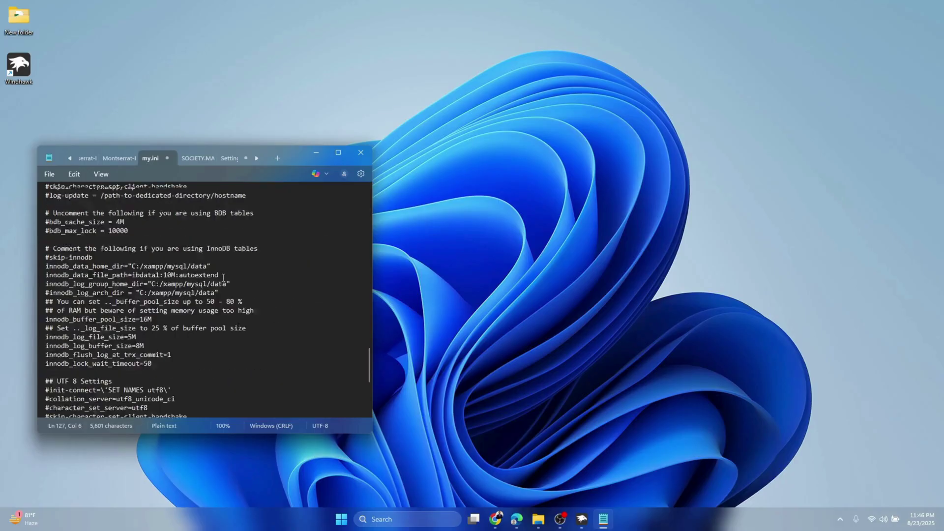
left_click(361, 152)
mouse_move(554, 526)
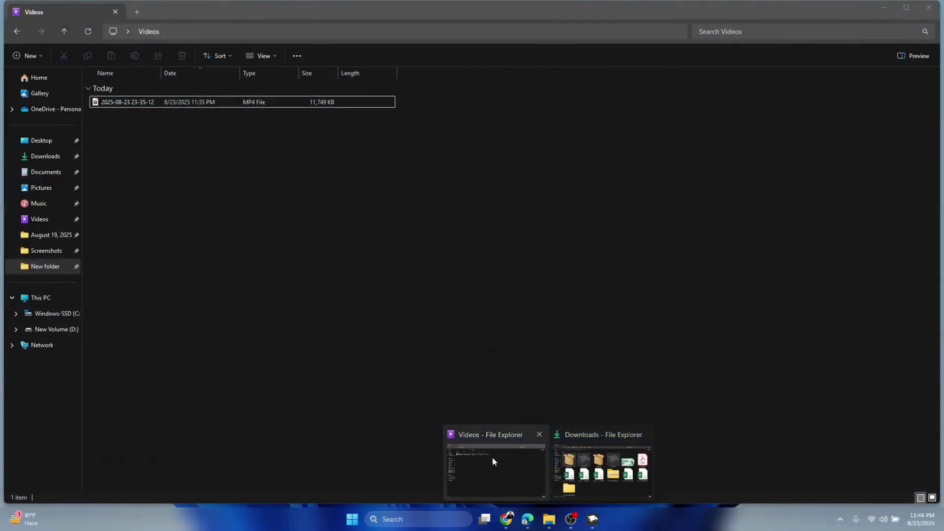
left_click(493, 460)
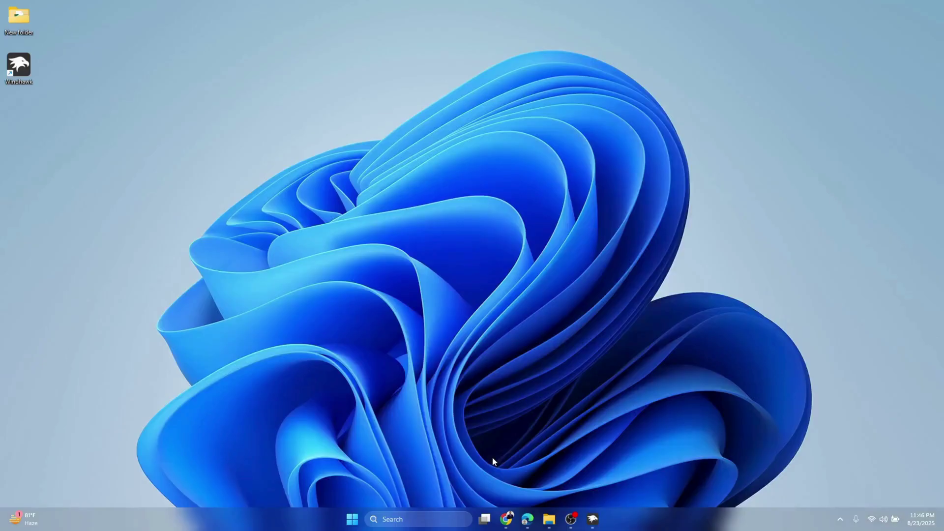
mouse_move(549, 520)
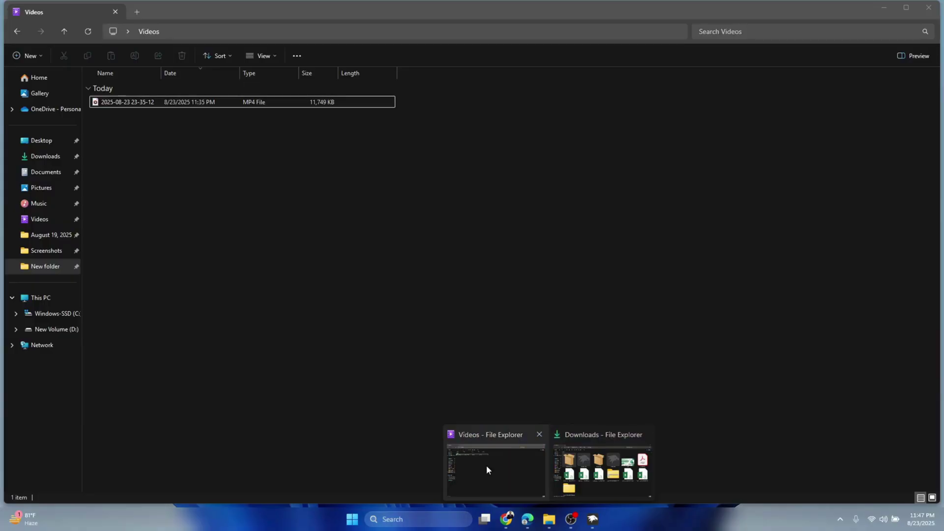
left_click(486, 466)
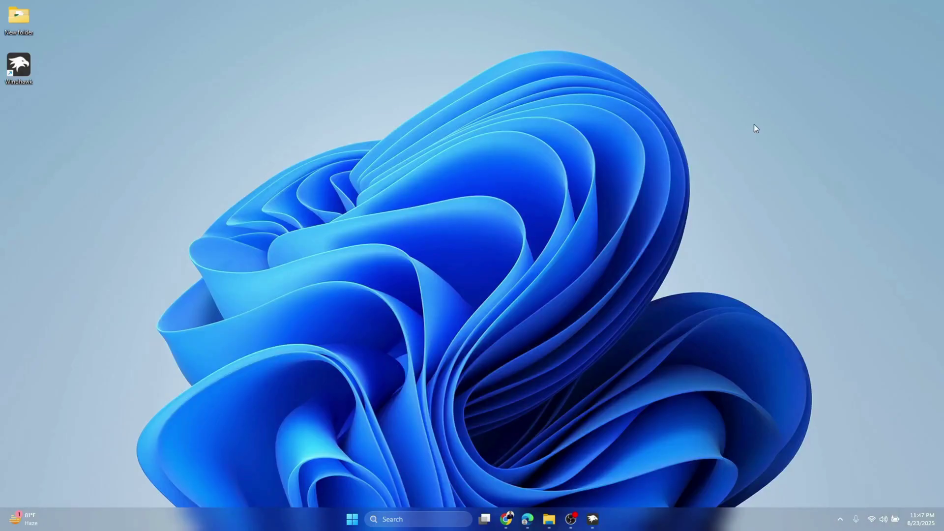
mouse_move(550, 522)
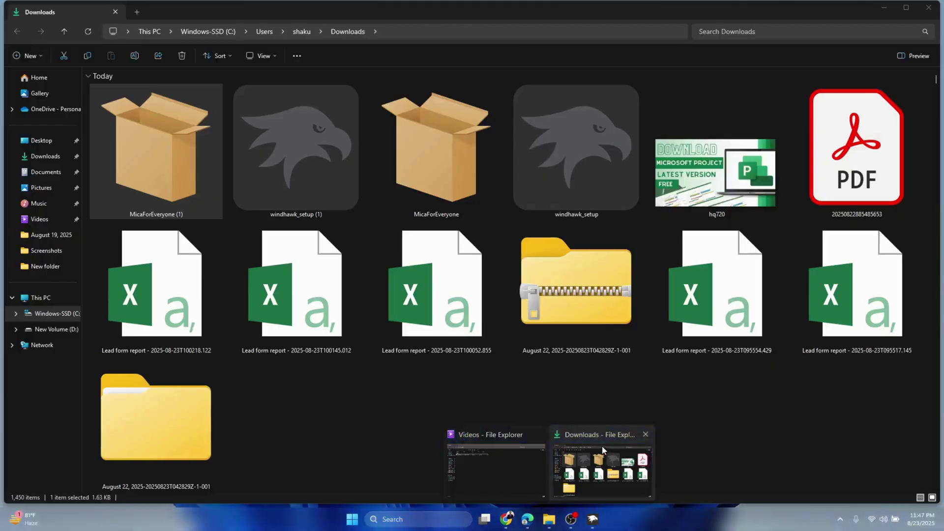
left_click(603, 448)
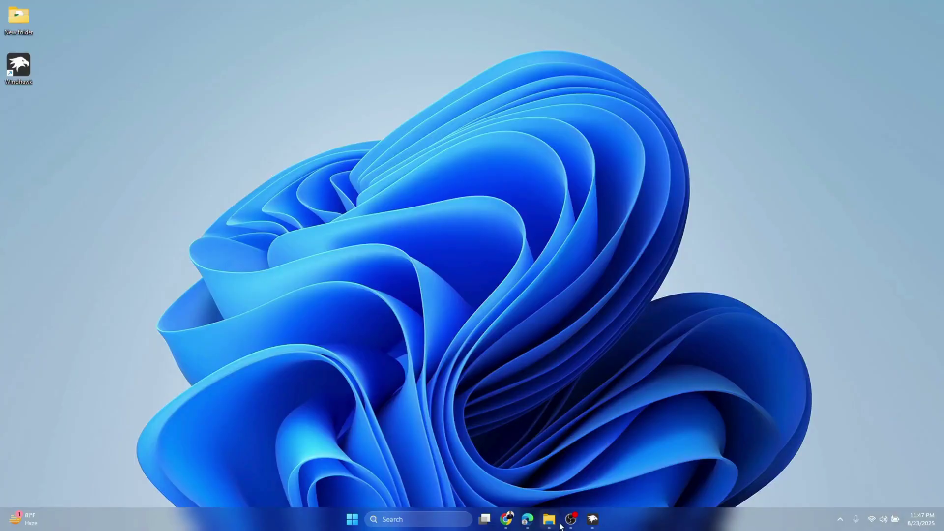
Browse the Start menu's translucent All apps list, scrolling down and back up
left_click(353, 524)
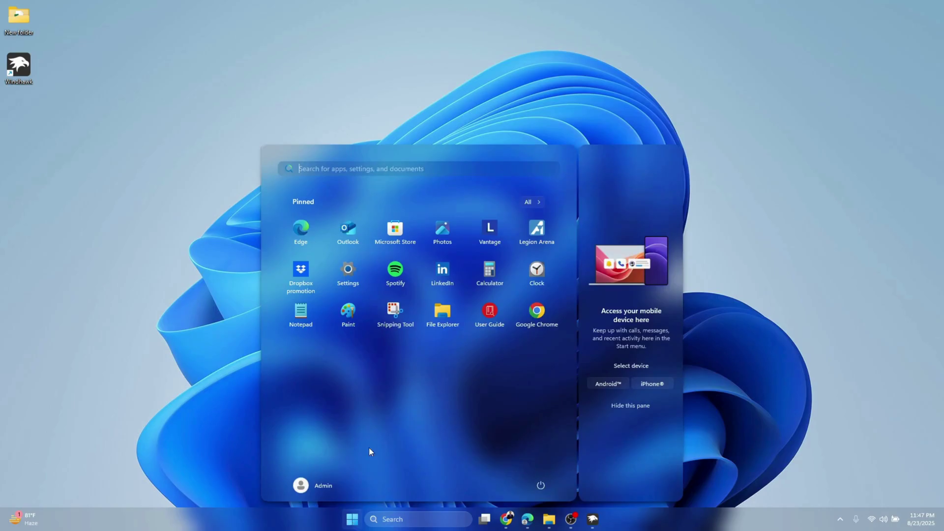
left_click(531, 202)
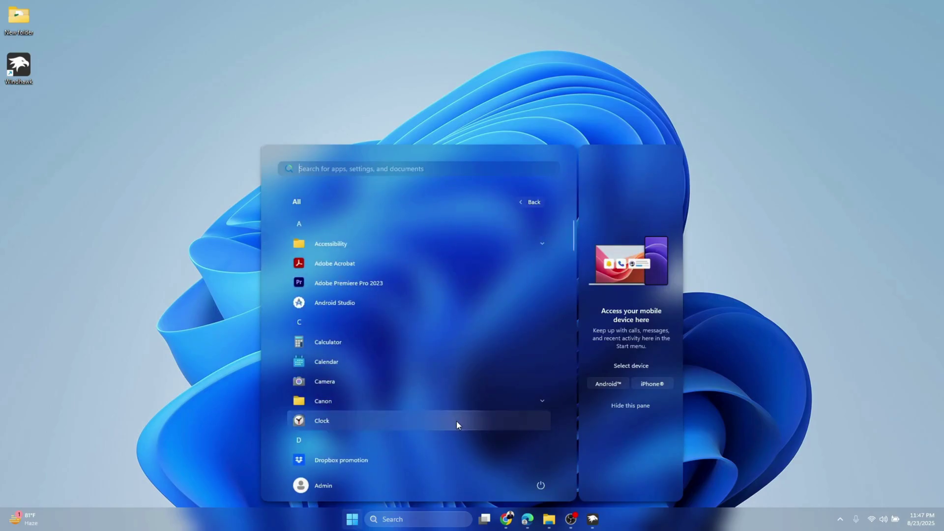
scroll(456, 421, "down", 5)
scroll(456, 421, "up", 5)
scroll(456, 421, "down", 10)
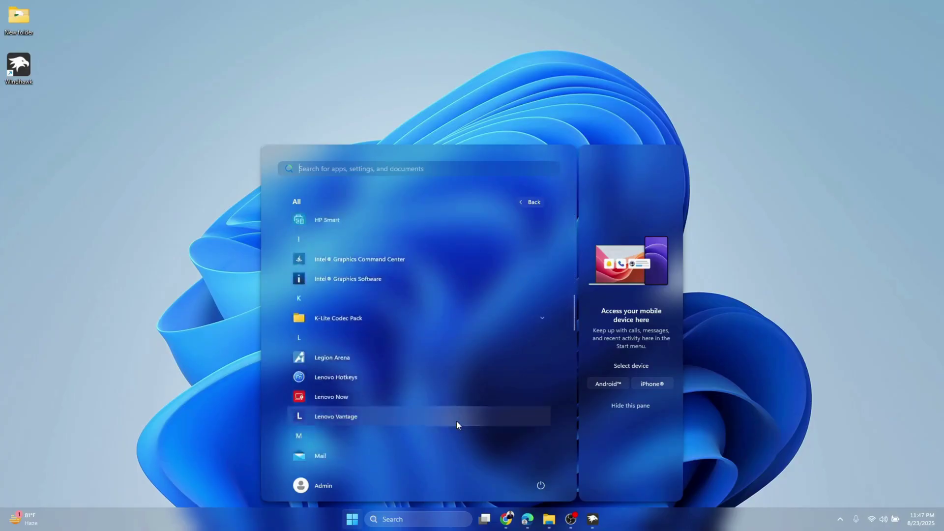
scroll(456, 421, "up", 5)
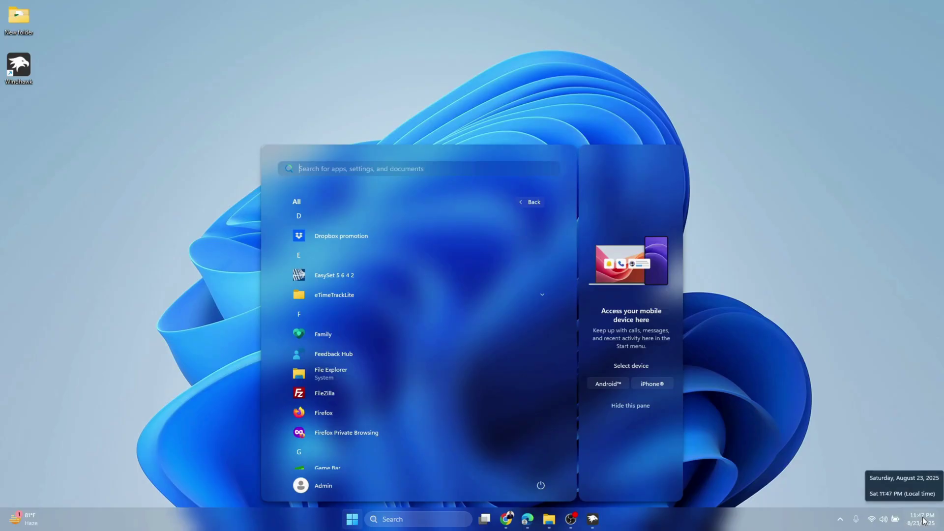
Check the notifications/calendar and quick settings flyouts, then reveal the hidden tray icons
left_click(923, 521)
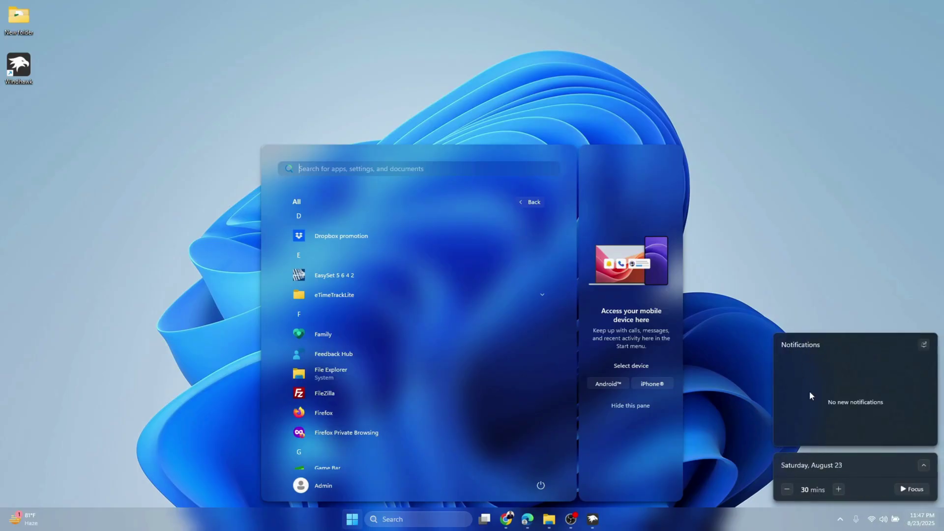
left_click(882, 520)
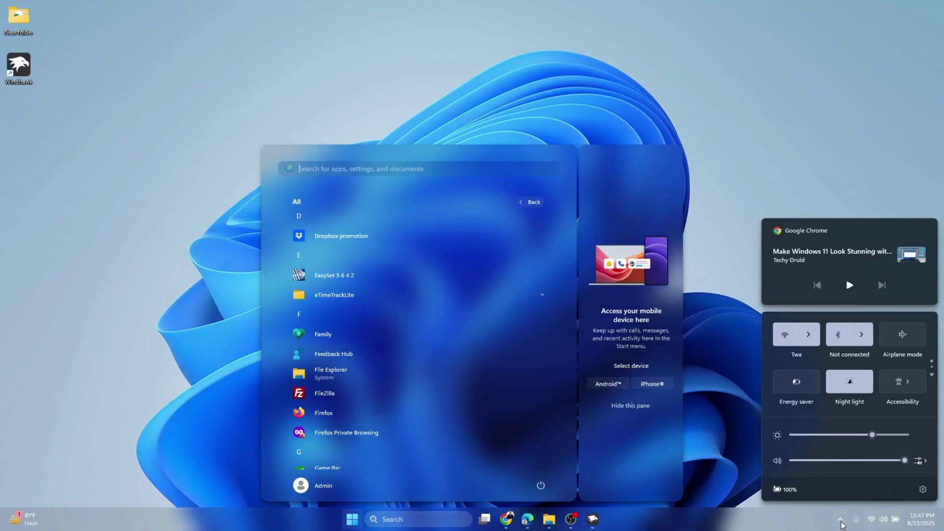
left_click(840, 521)
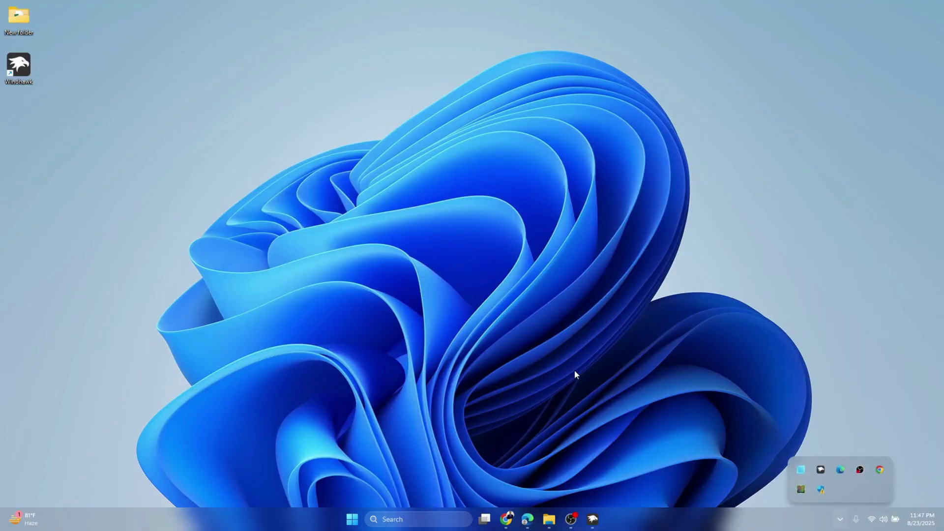